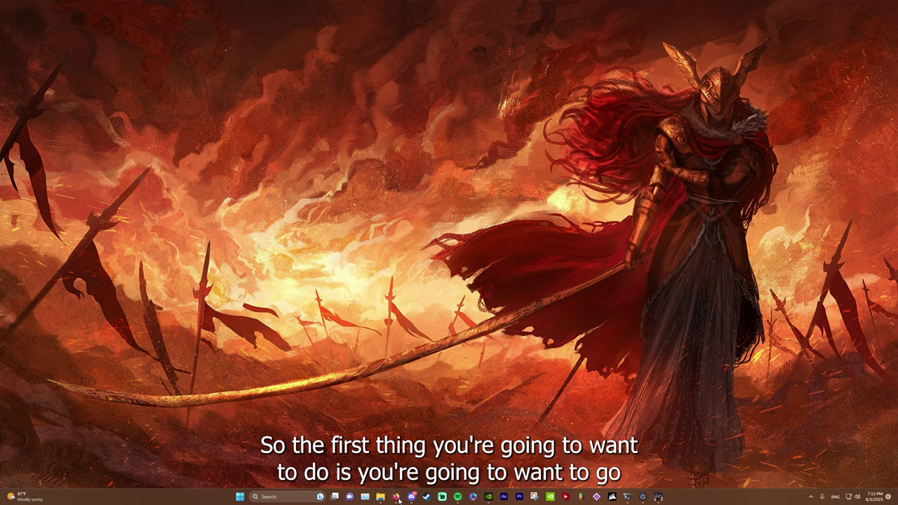
Scroll the voice-changer README to the pre-built binaries table and highlight the Windows ONNX/PyTorch CUDA row
{"action": "mouse_move", "coordinate": [395, 497]}
{"action": "left_click", "coordinate": [435, 456]}
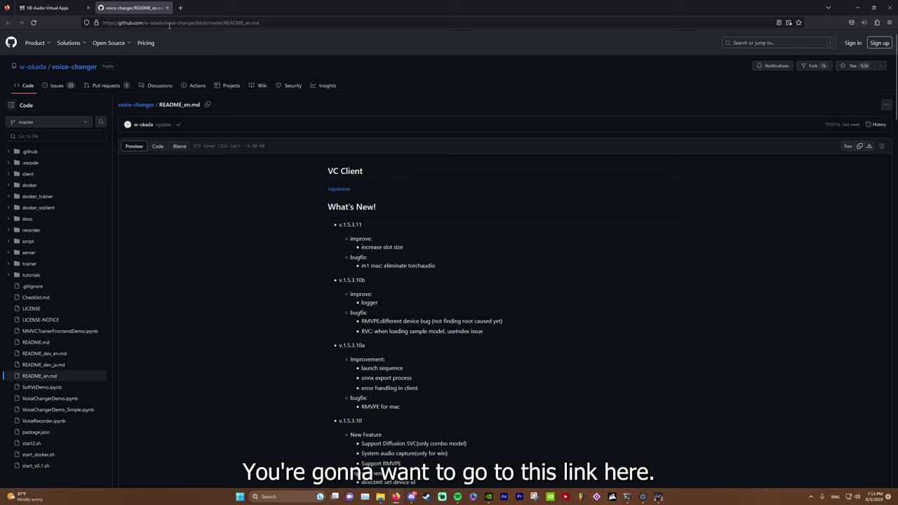
{"action": "scroll", "coordinate": [267, 72], "scroll_direction": "down", "scroll_amount": 1}
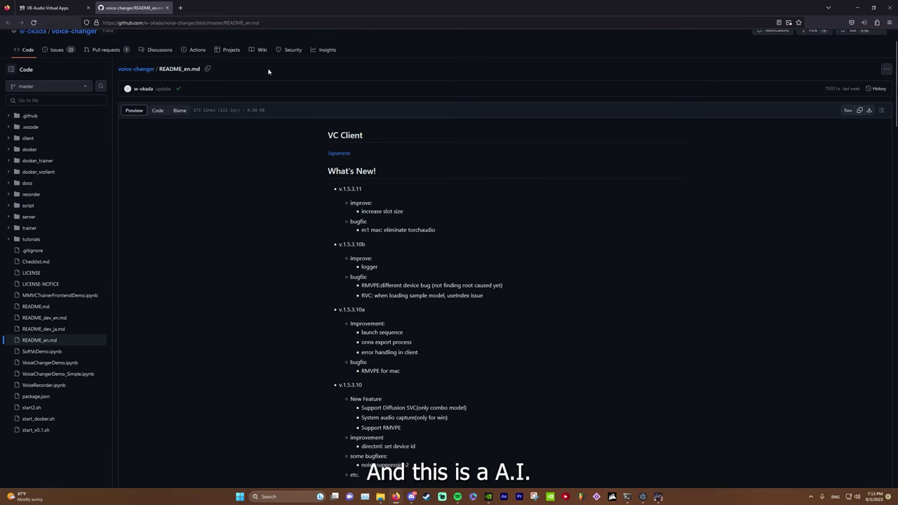
{"action": "scroll", "coordinate": [267, 71], "scroll_direction": "down", "scroll_amount": 3}
{"action": "scroll", "coordinate": [268, 71], "scroll_direction": "down", "scroll_amount": 3}
{"action": "scroll", "coordinate": [268, 71], "scroll_direction": "down", "scroll_amount": 2}
{"action": "scroll", "coordinate": [268, 71], "scroll_direction": "down", "scroll_amount": 2}
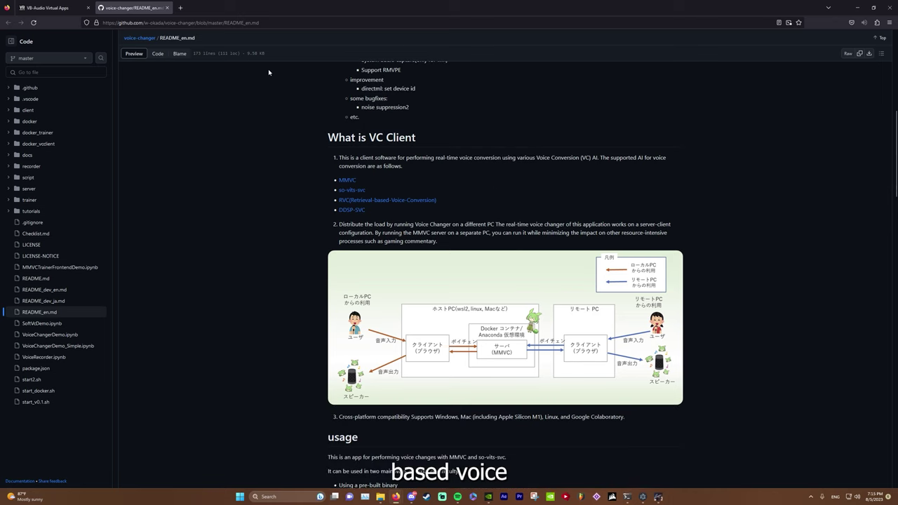
{"action": "scroll", "coordinate": [268, 69], "scroll_direction": "down", "scroll_amount": 2}
{"action": "scroll", "coordinate": [401, 232], "scroll_direction": "down", "scroll_amount": 3}
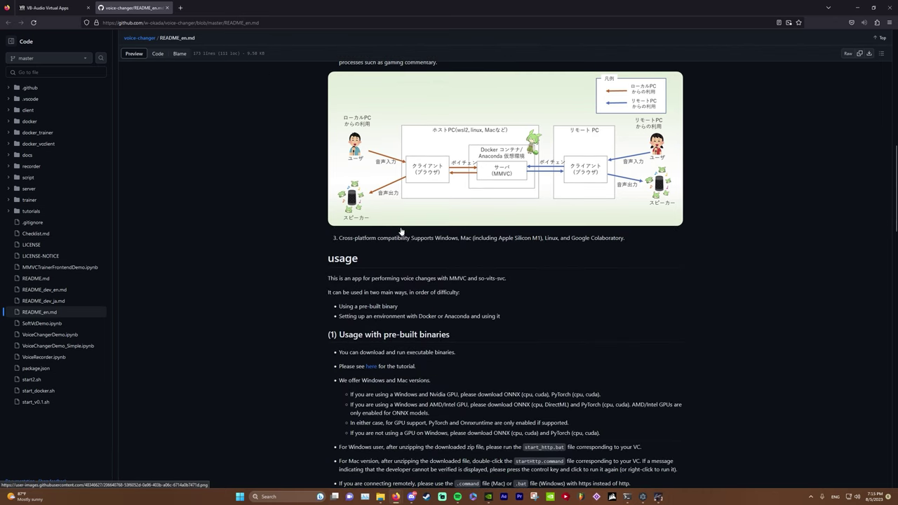
{"action": "scroll", "coordinate": [402, 231], "scroll_direction": "down", "scroll_amount": 5}
{"action": "scroll", "coordinate": [420, 231], "scroll_direction": "down", "scroll_amount": 2}
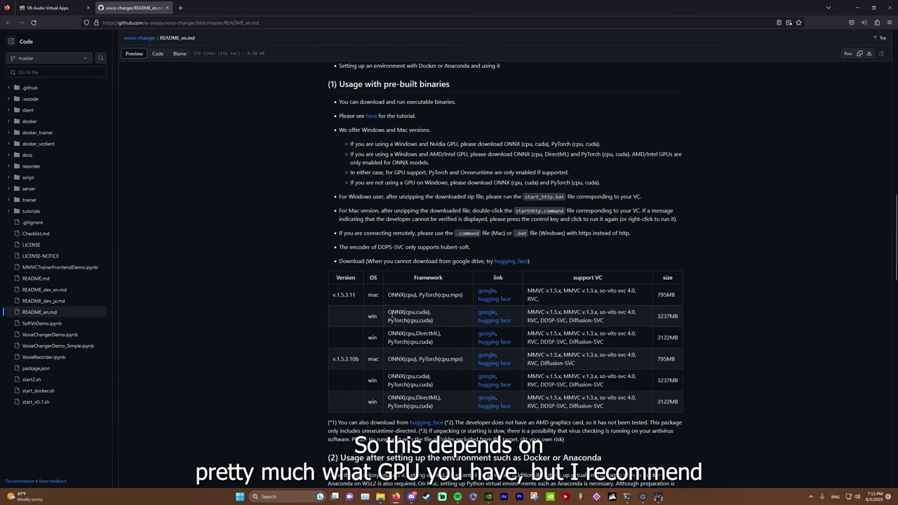
{"action": "left_click_drag", "start_coordinate": [388, 313], "coordinate": [434, 320]}
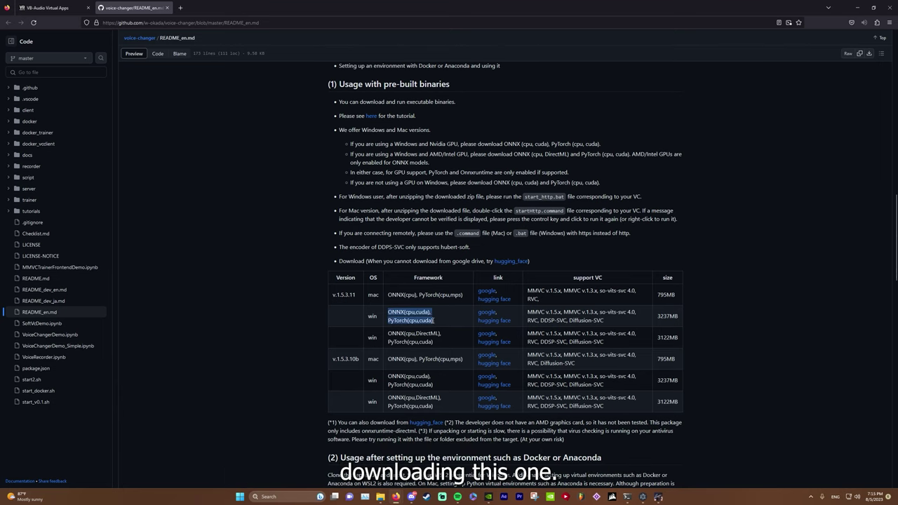
{"action": "left_click", "coordinate": [494, 320]}
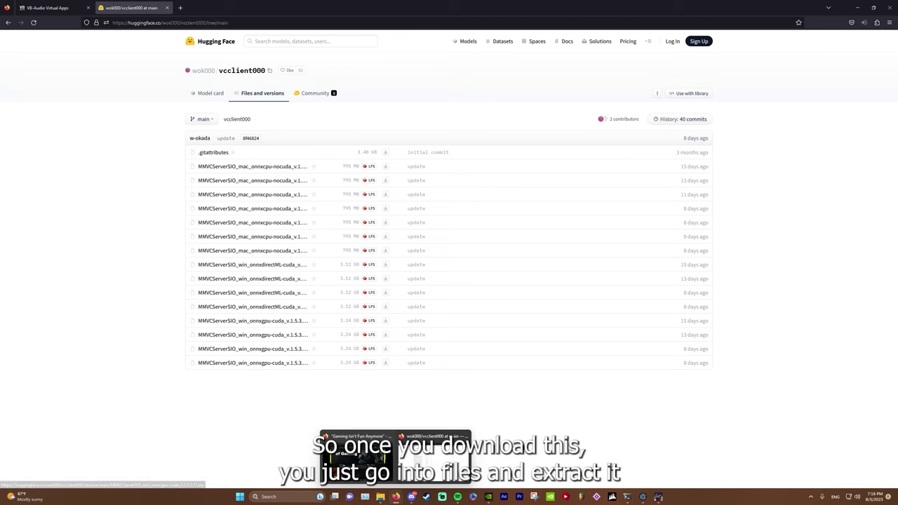
Open Downloads > AI Voice Changer and look over its Models and Voices folder
{"action": "left_click", "coordinate": [380, 497]}
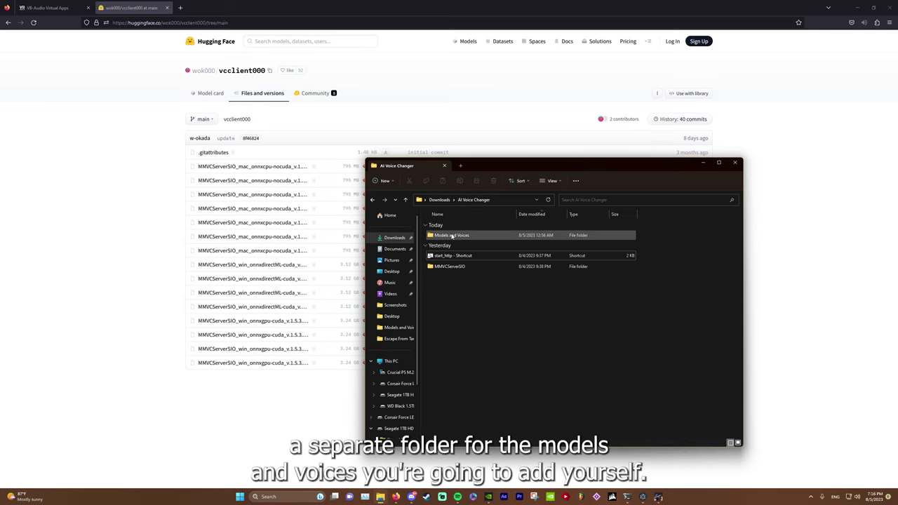
{"action": "mouse_move", "coordinate": [452, 235]}
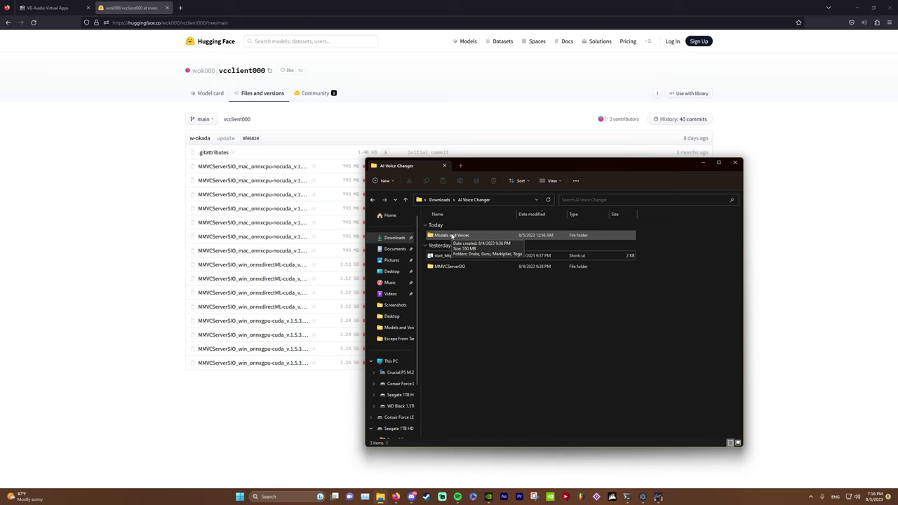
{"action": "left_click", "coordinate": [452, 238]}
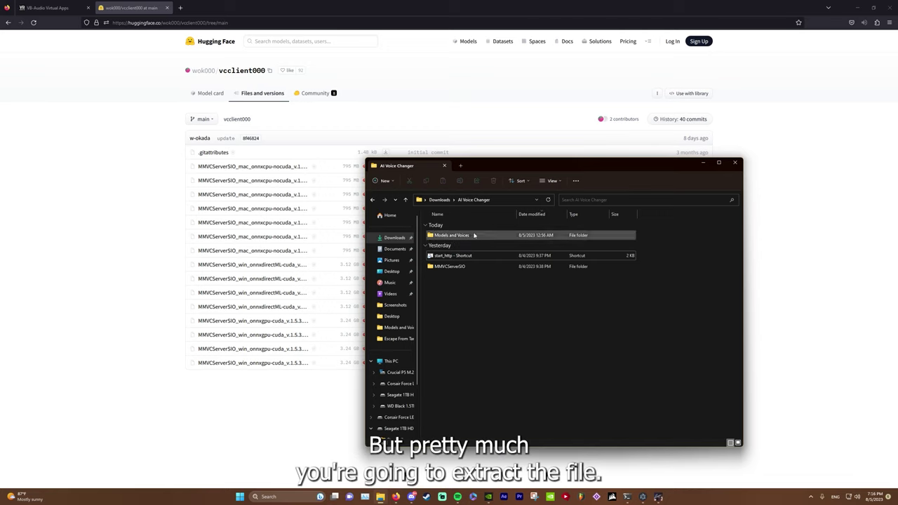
{"action": "left_click", "coordinate": [478, 322]}
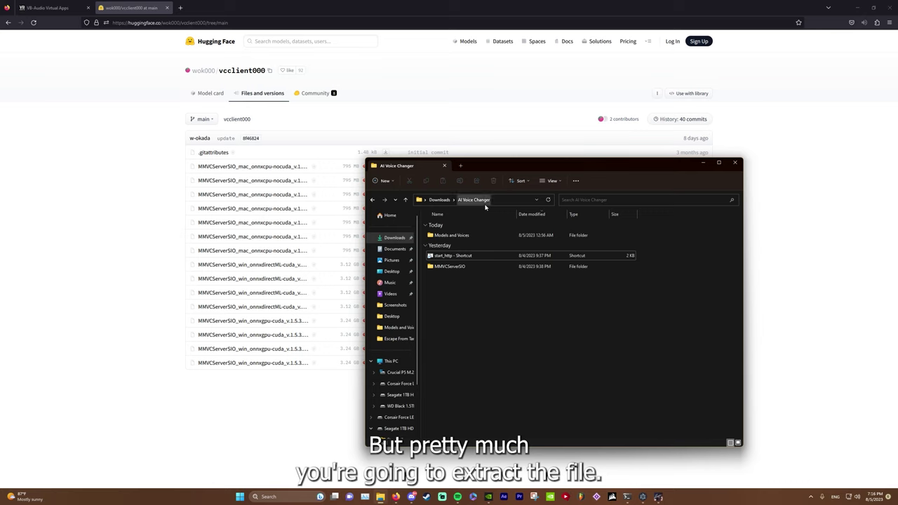
Open the MMVCServerSIO folder and select the start_http batch file
{"action": "double_click", "coordinate": [476, 267]}
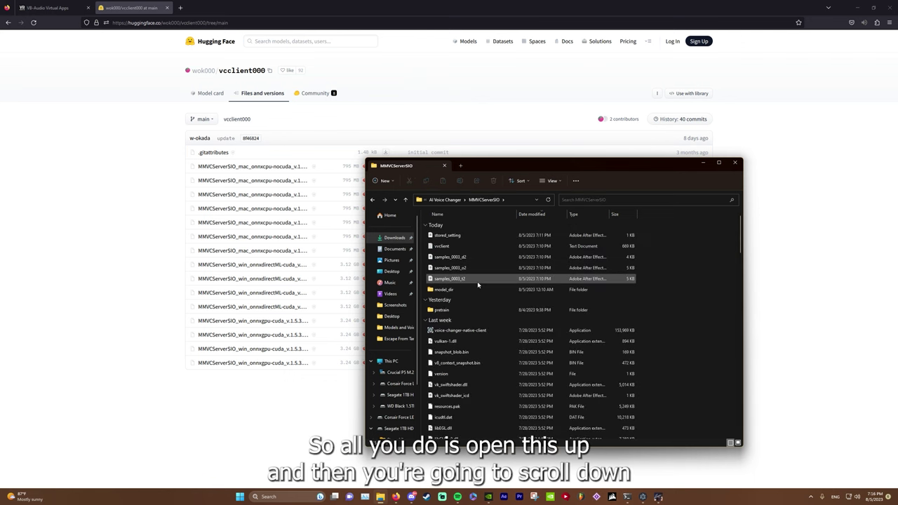
{"action": "scroll", "coordinate": [479, 278], "scroll_direction": "down", "scroll_amount": 5}
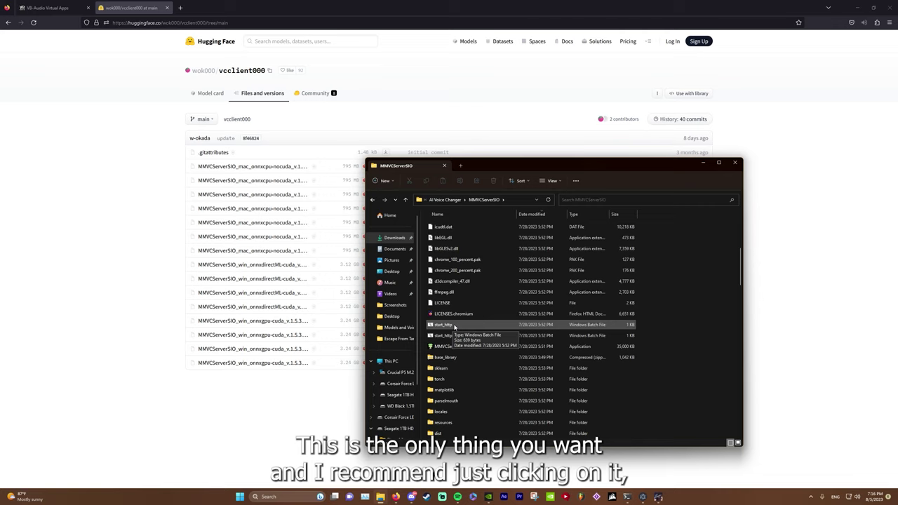
{"action": "left_click", "coordinate": [455, 326]}
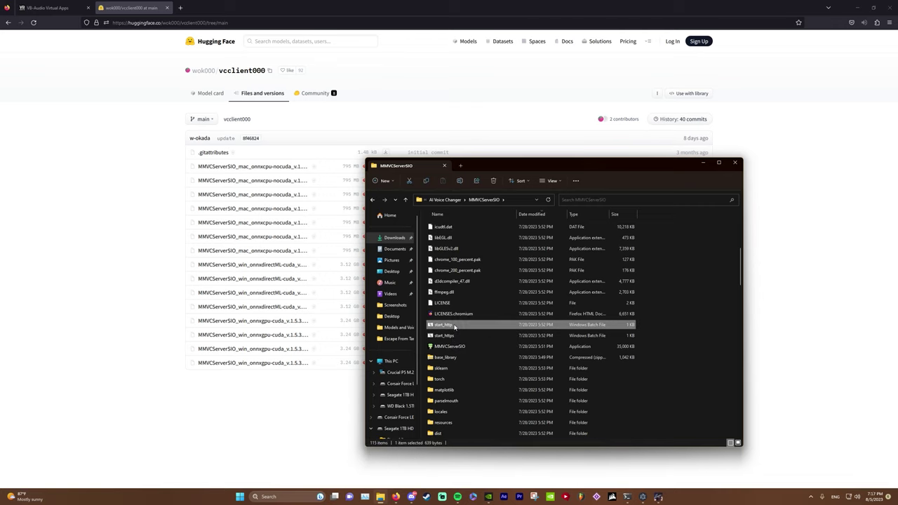
{"action": "mouse_move", "coordinate": [455, 326]}
{"action": "left_mouse_down"}
{"action": "mouse_move", "coordinate": [454, 337]}
{"action": "mouse_move", "coordinate": [452, 324]}
{"action": "left_mouse_up"}
Back in AI Voice Changer, inspect the start_http shortcut's full menu, including Run as administrator
{"action": "left_click", "coordinate": [451, 200]}
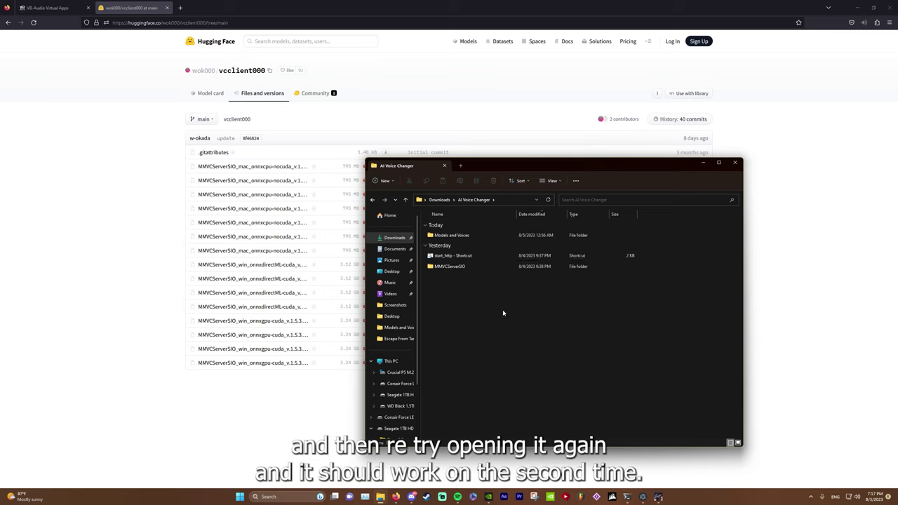
{"action": "right_click", "coordinate": [483, 256]}
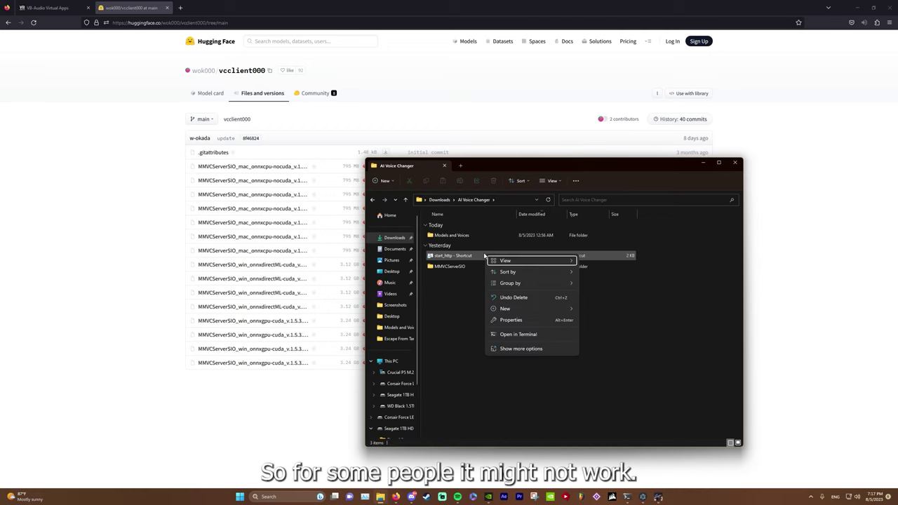
{"action": "right_click", "coordinate": [504, 350]}
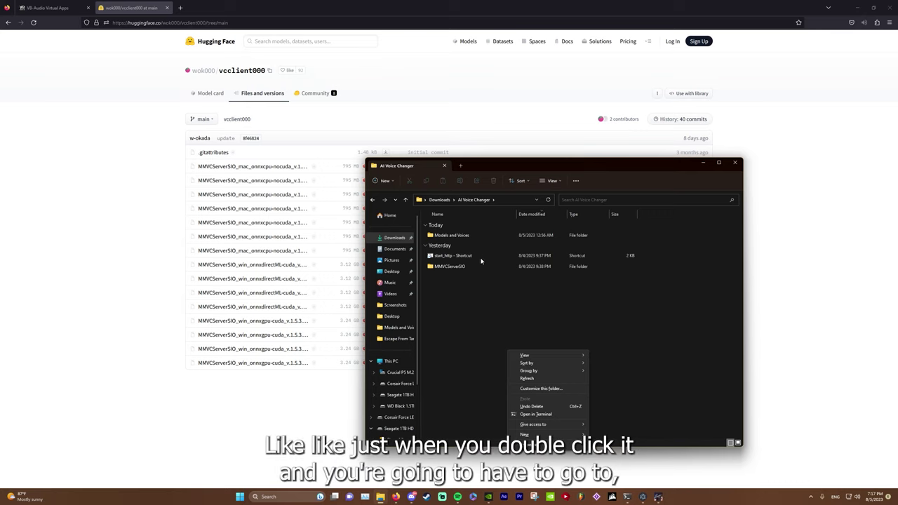
{"action": "left_click", "coordinate": [472, 293]}
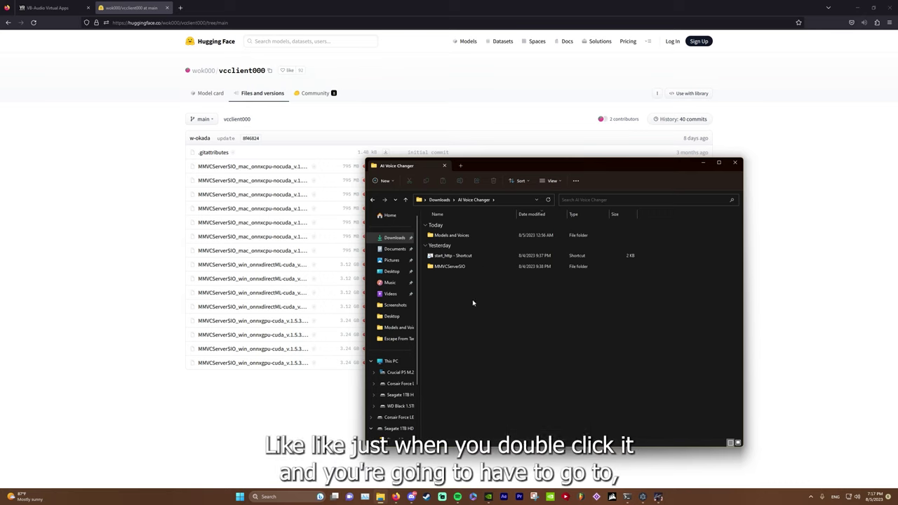
{"action": "right_click", "coordinate": [481, 257]}
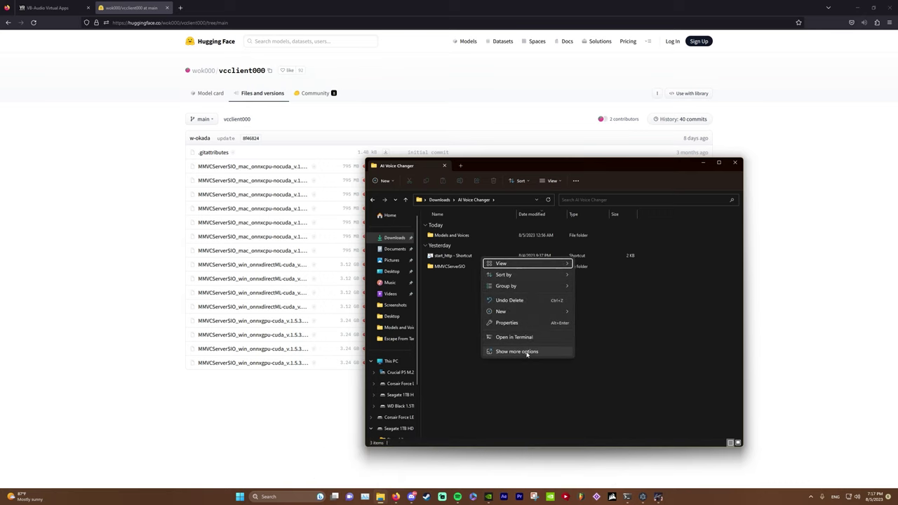
{"action": "left_click", "coordinate": [524, 351]}
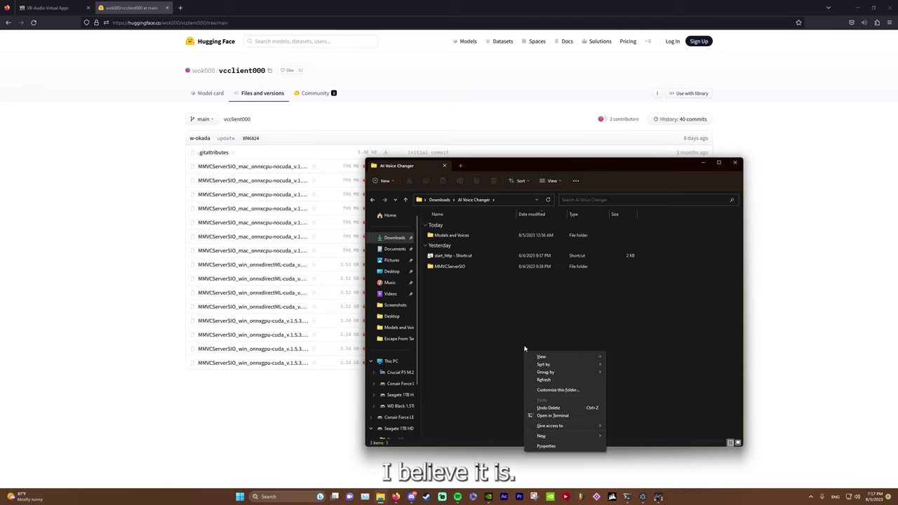
{"action": "left_click", "coordinate": [525, 342]}
{"action": "right_click", "coordinate": [475, 259]}
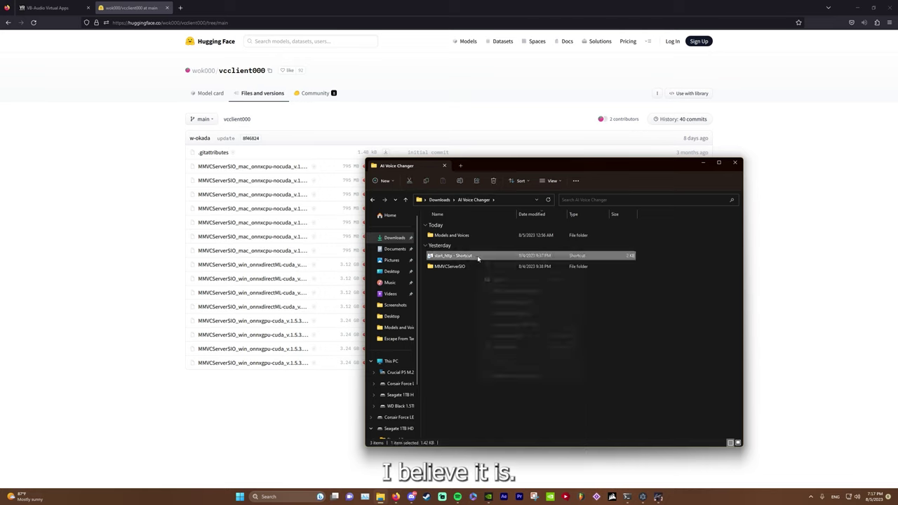
{"action": "left_click", "coordinate": [514, 374]}
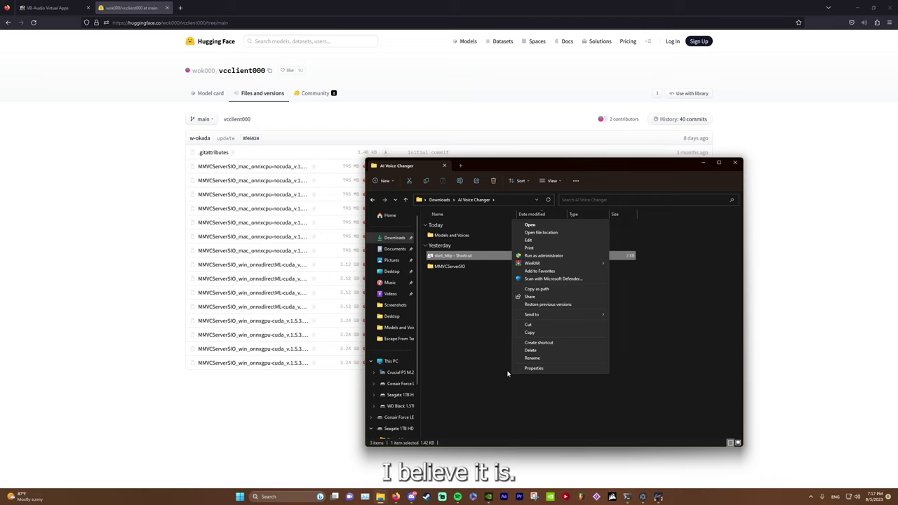
{"action": "left_click", "coordinate": [507, 372]}
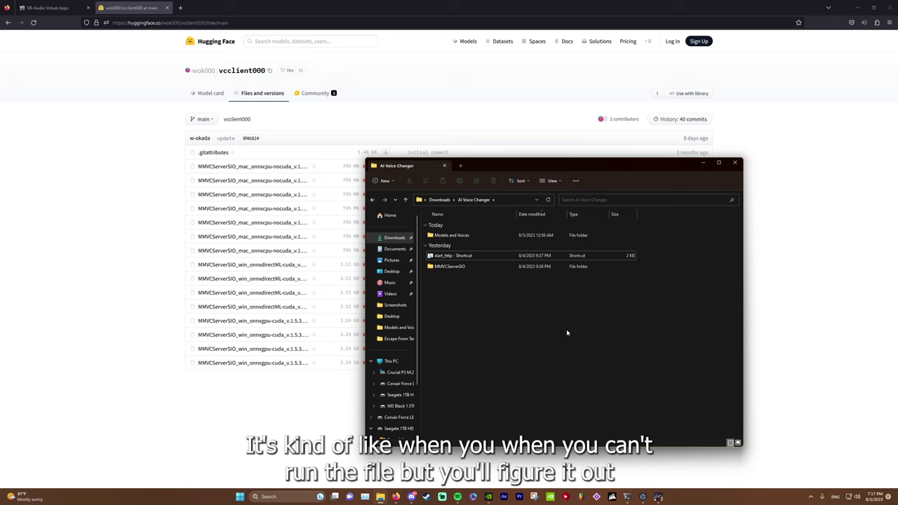
Bring up the voice changer, shift it right, and load the Markiplier voice model
{"action": "left_click", "coordinate": [647, 496]}
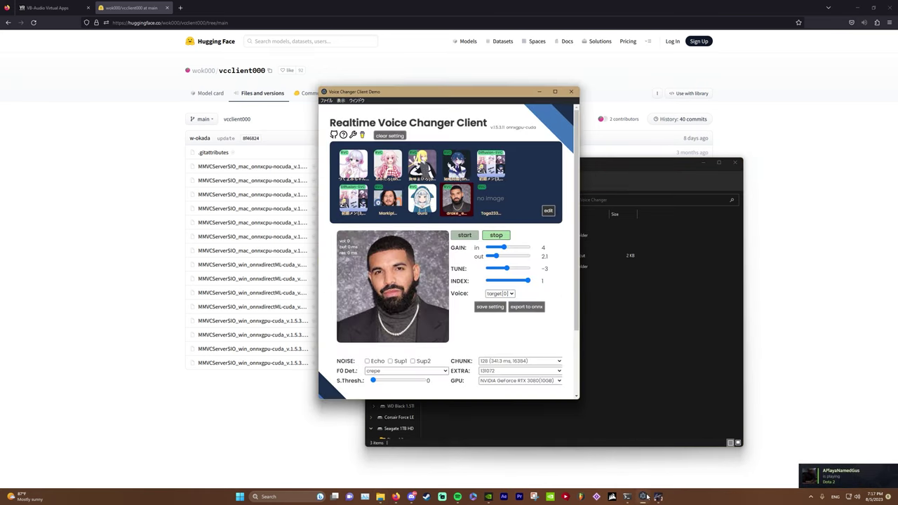
{"action": "left_click_drag", "start_coordinate": [520, 93], "coordinate": [592, 95]}
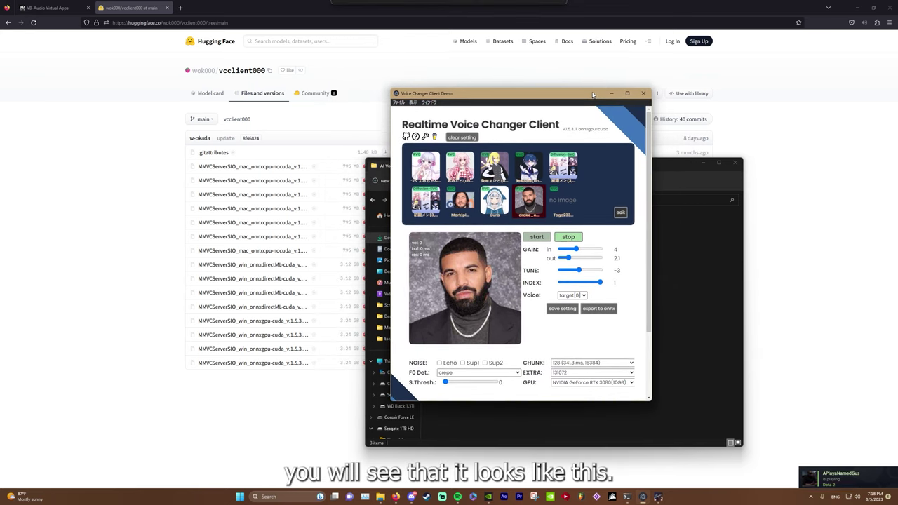
{"action": "scroll", "coordinate": [610, 243], "scroll_direction": "down", "scroll_amount": 1}
{"action": "scroll", "coordinate": [610, 243], "scroll_direction": "up", "scroll_amount": 1}
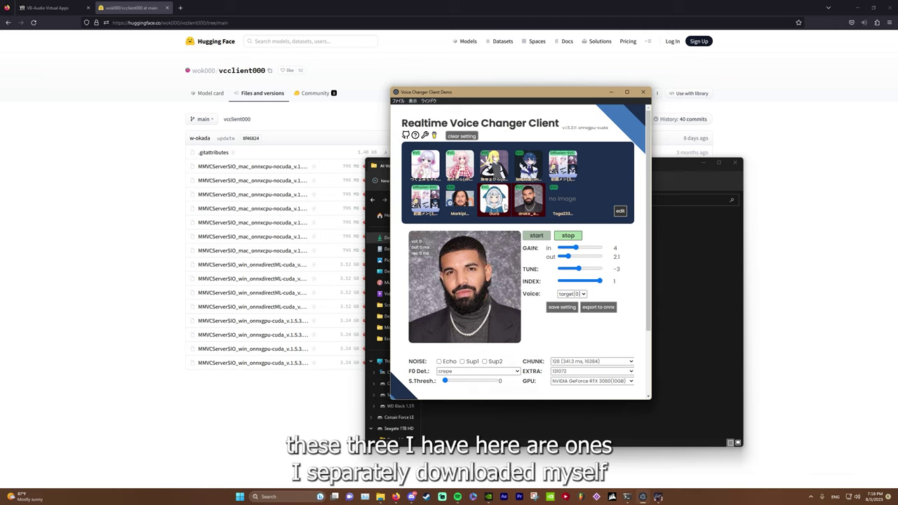
{"action": "left_click", "coordinate": [465, 208]}
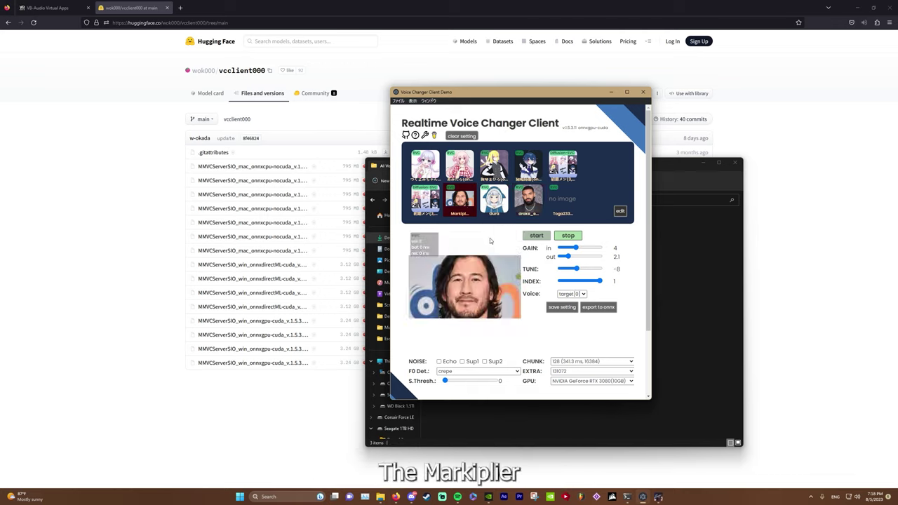
Set audio output to CABLE Input (VB-Audio Virtual Cable)
{"action": "scroll", "coordinate": [482, 245], "scroll_direction": "down", "scroll_amount": 1}
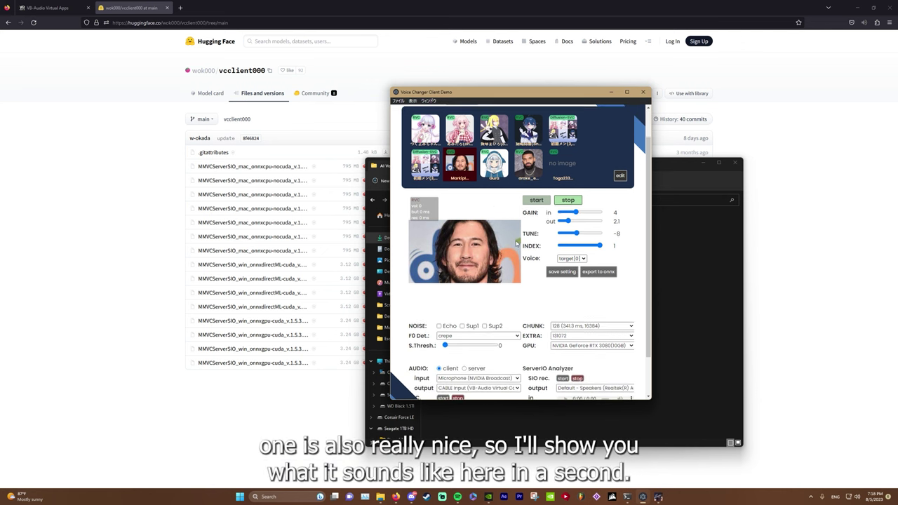
{"action": "scroll", "coordinate": [519, 249], "scroll_direction": "down", "scroll_amount": 1}
{"action": "scroll", "coordinate": [531, 255], "scroll_direction": "up", "scroll_amount": 1}
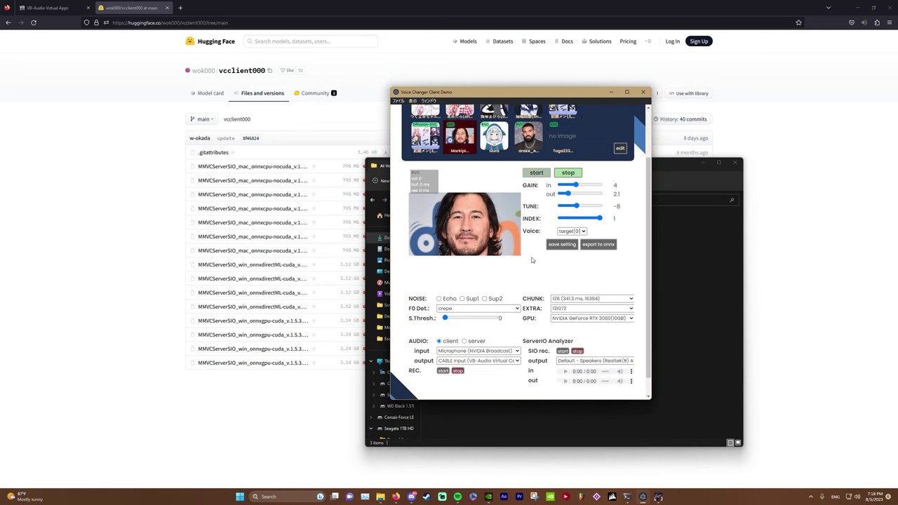
{"action": "left_click", "coordinate": [491, 375]}
{"action": "left_click", "coordinate": [496, 383]}
{"action": "scroll", "coordinate": [527, 297], "scroll_direction": "up", "scroll_amount": 1}
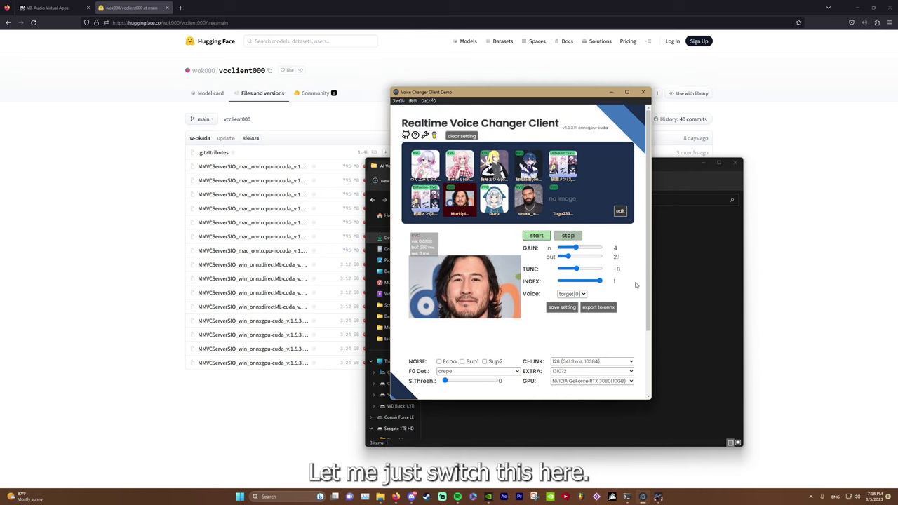
{"action": "scroll", "coordinate": [636, 285], "scroll_direction": "down", "scroll_amount": 2}
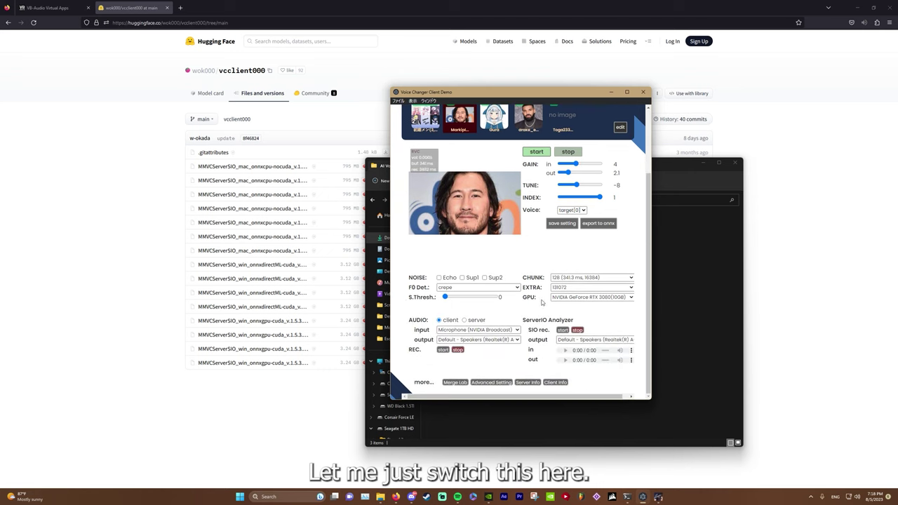
{"action": "scroll", "coordinate": [547, 322], "scroll_direction": "up", "scroll_amount": 1}
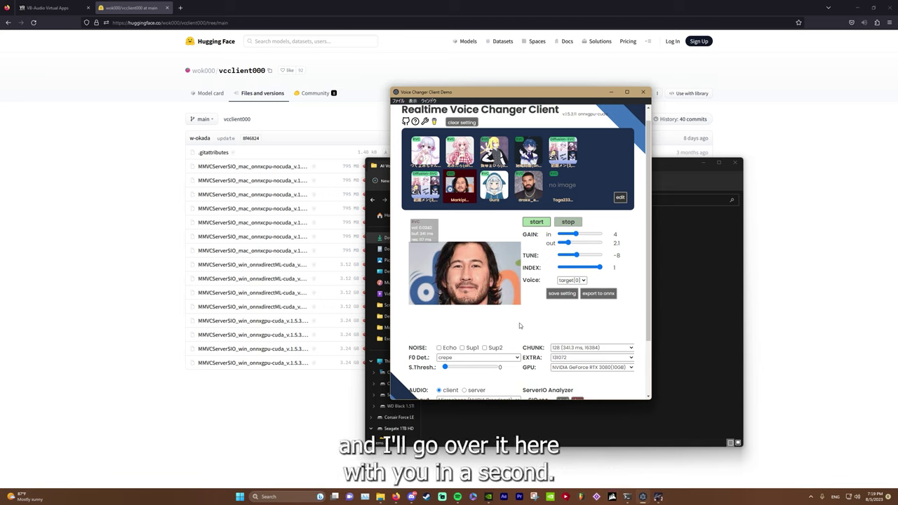
Stop conversion and load the first anime-girl voice model (tune 16, index 0)
{"action": "left_click", "coordinate": [567, 222]}
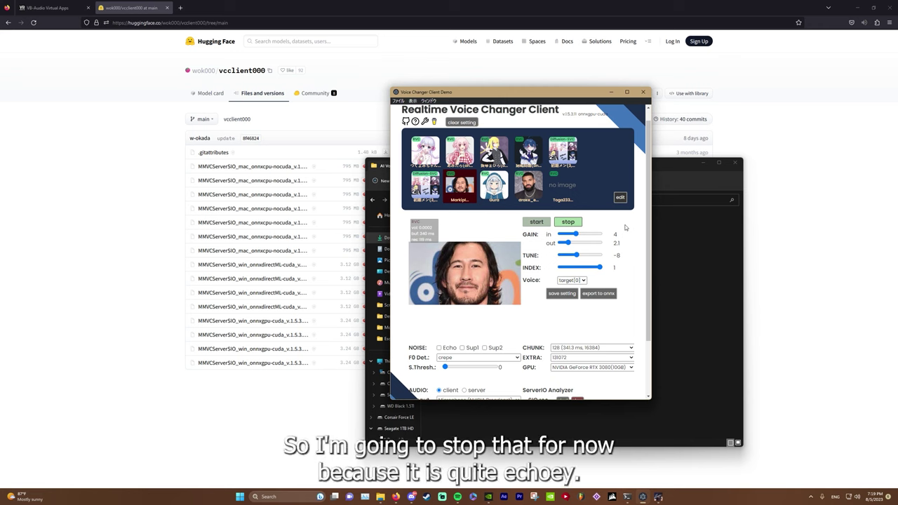
{"action": "scroll", "coordinate": [625, 228], "scroll_direction": "down", "scroll_amount": 2}
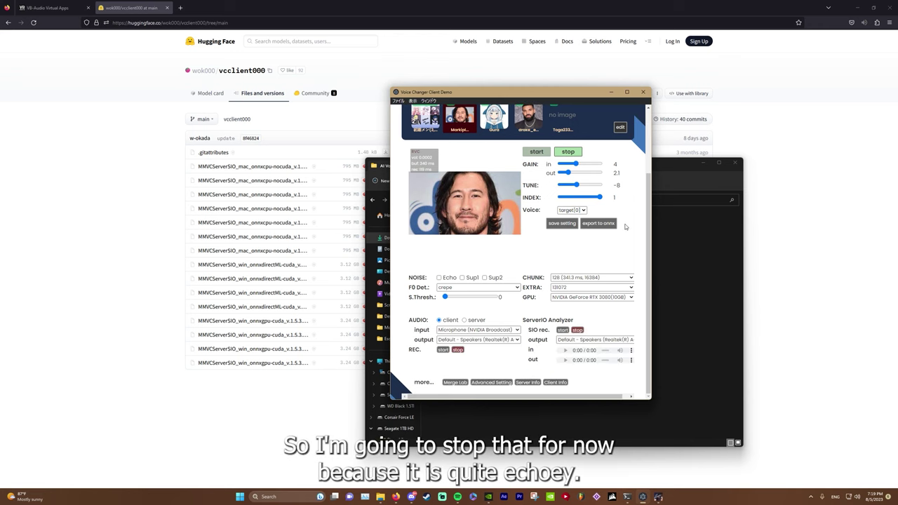
{"action": "scroll", "coordinate": [625, 227], "scroll_direction": "up", "scroll_amount": 2}
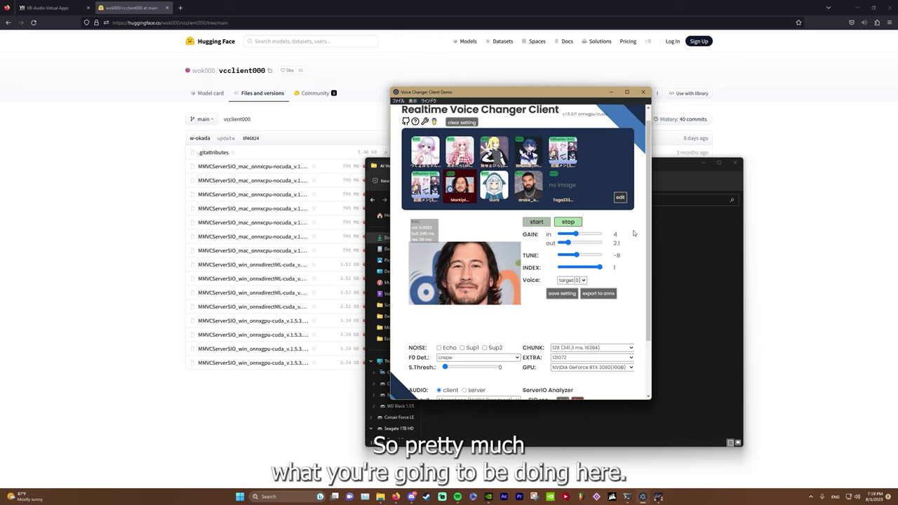
{"action": "scroll", "coordinate": [625, 235], "scroll_direction": "down", "scroll_amount": 1}
{"action": "scroll", "coordinate": [632, 233], "scroll_direction": "up", "scroll_amount": 2}
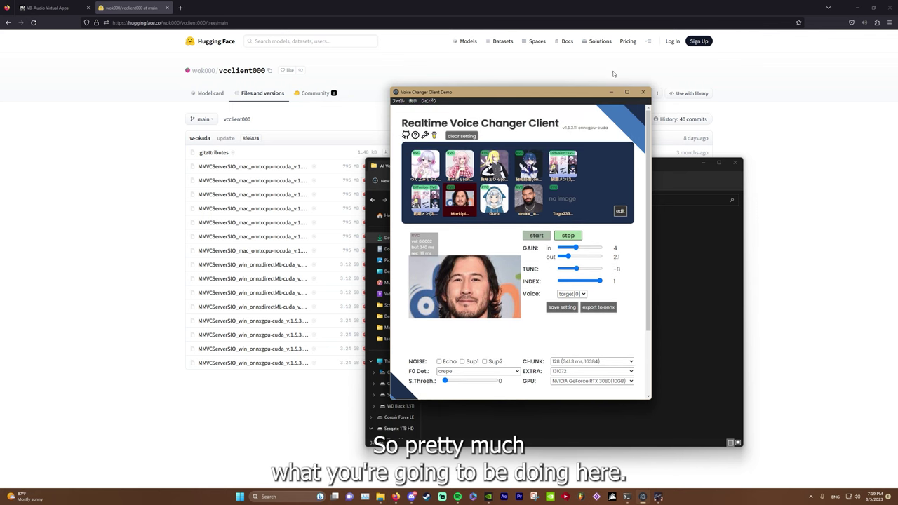
{"action": "scroll", "coordinate": [551, 205], "scroll_direction": "down", "scroll_amount": 2}
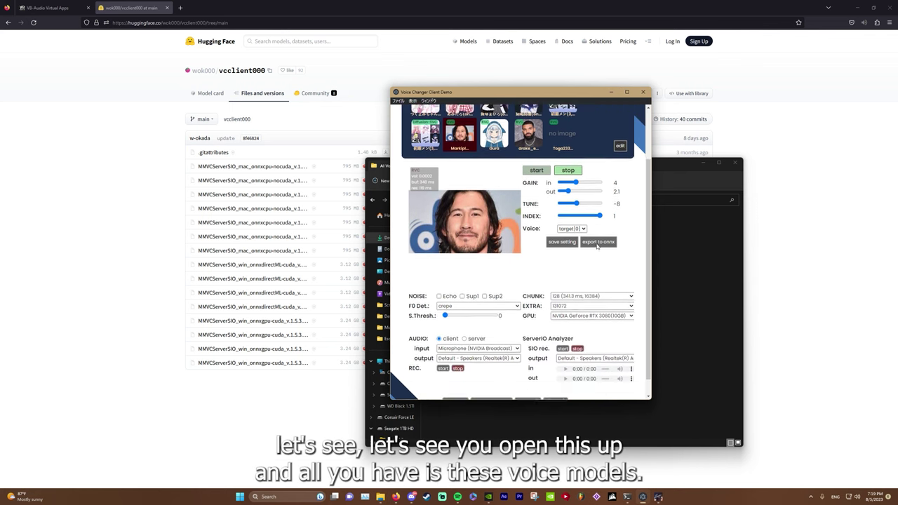
{"action": "scroll", "coordinate": [552, 206], "scroll_direction": "up", "scroll_amount": 2}
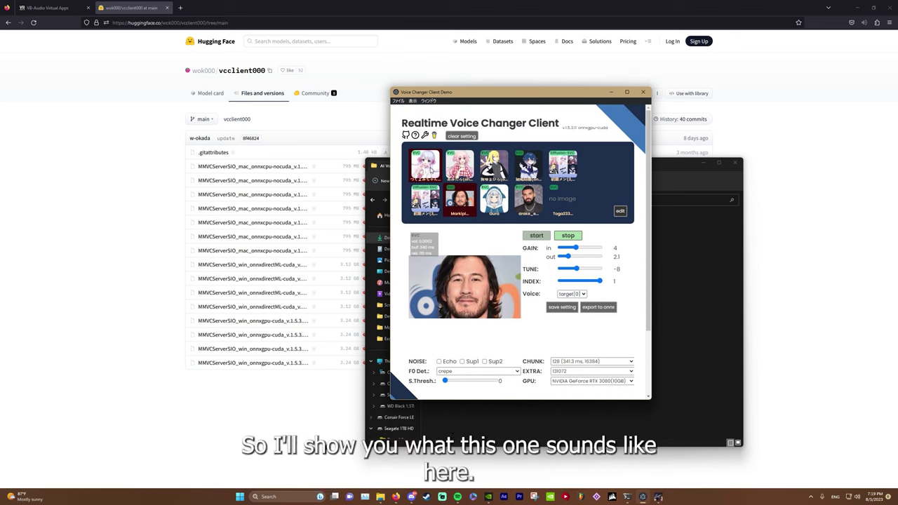
{"action": "left_click", "coordinate": [431, 171]}
{"action": "scroll", "coordinate": [613, 291], "scroll_direction": "down", "scroll_amount": 1}
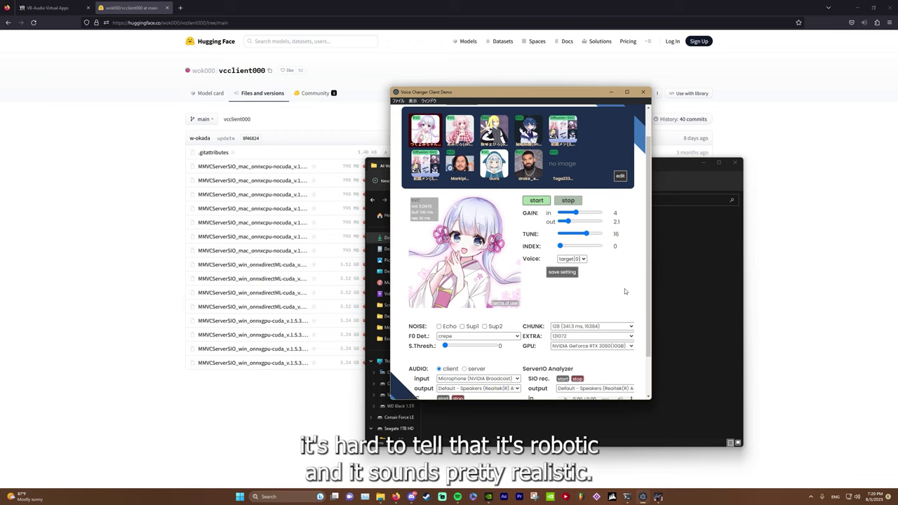
Stop conversion and briefly check the AI Voice Changer folder window
{"action": "left_click", "coordinate": [572, 198]}
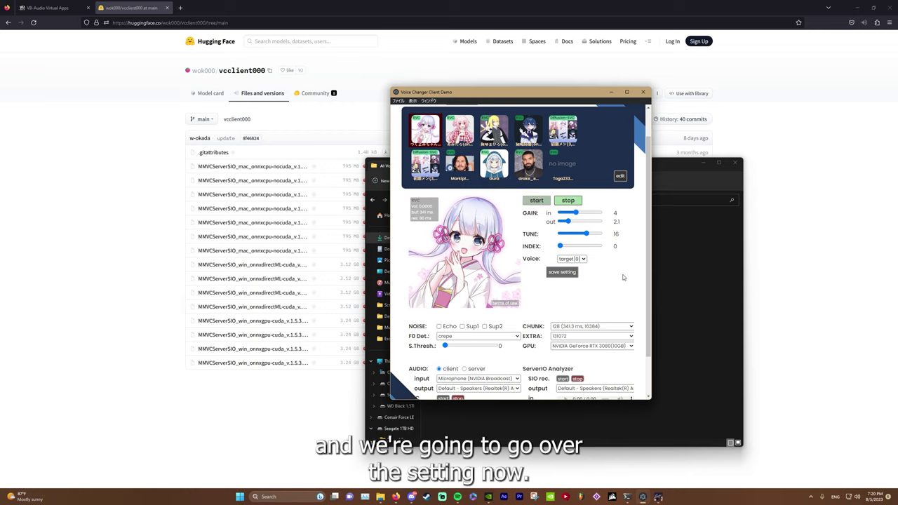
{"action": "left_click", "coordinate": [709, 292]}
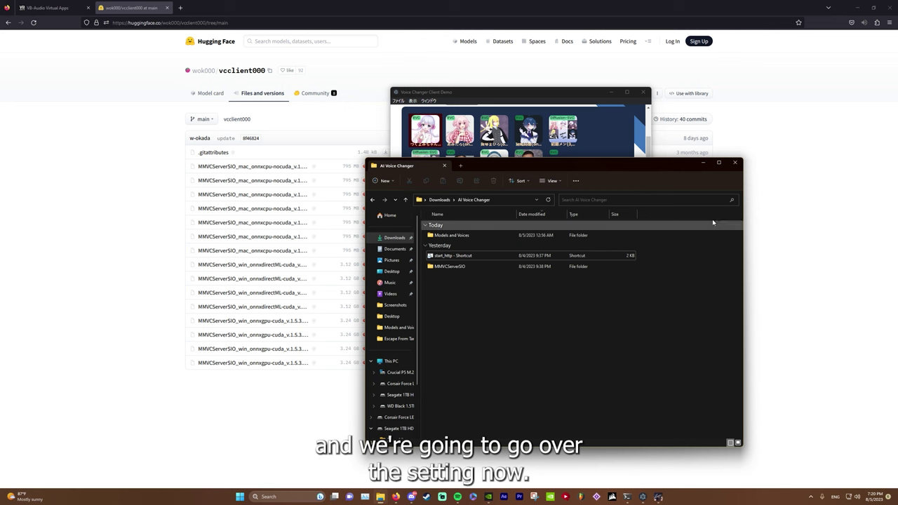
{"action": "left_click", "coordinate": [704, 163]}
{"action": "mouse_move", "coordinate": [643, 222]}
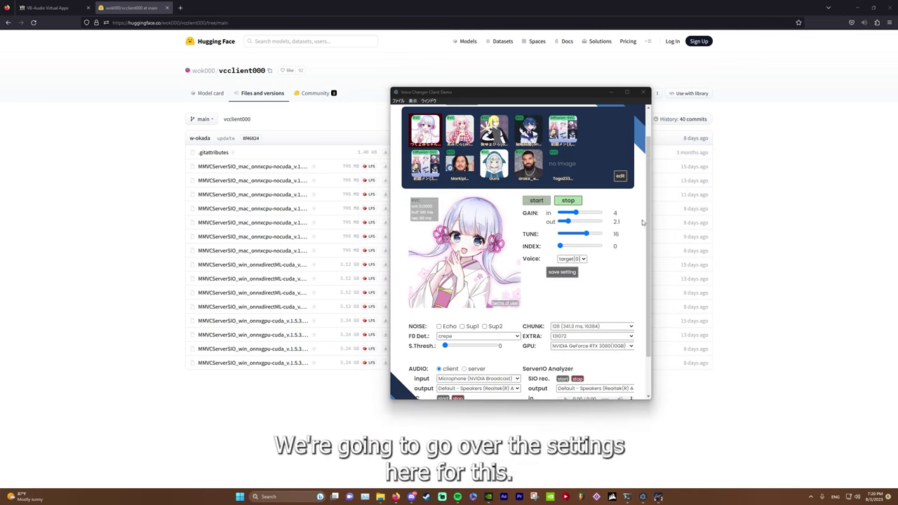
{"action": "scroll", "coordinate": [640, 221], "scroll_direction": "down", "scroll_amount": 1}
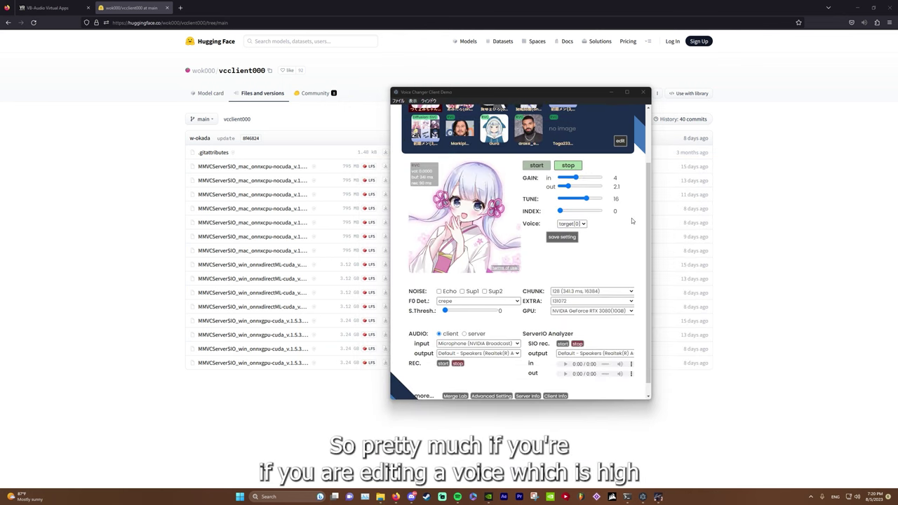
{"action": "scroll", "coordinate": [631, 221], "scroll_direction": "up", "scroll_amount": 2}
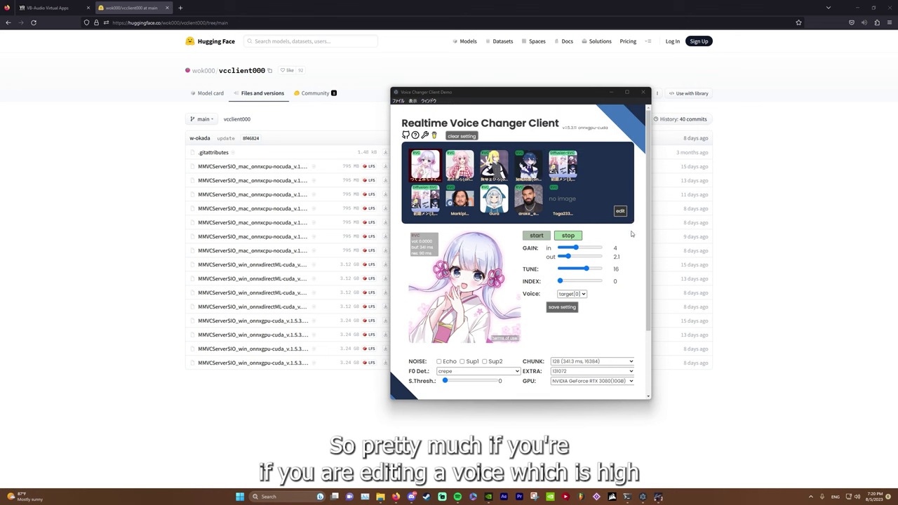
{"action": "scroll", "coordinate": [632, 232], "scroll_direction": "down", "scroll_amount": 1}
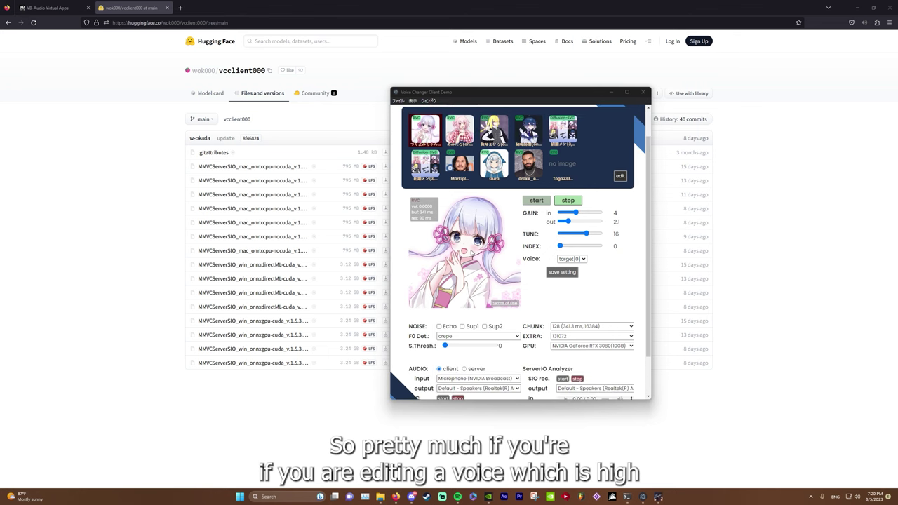
{"action": "scroll", "coordinate": [552, 287], "scroll_direction": "down", "scroll_amount": 1}
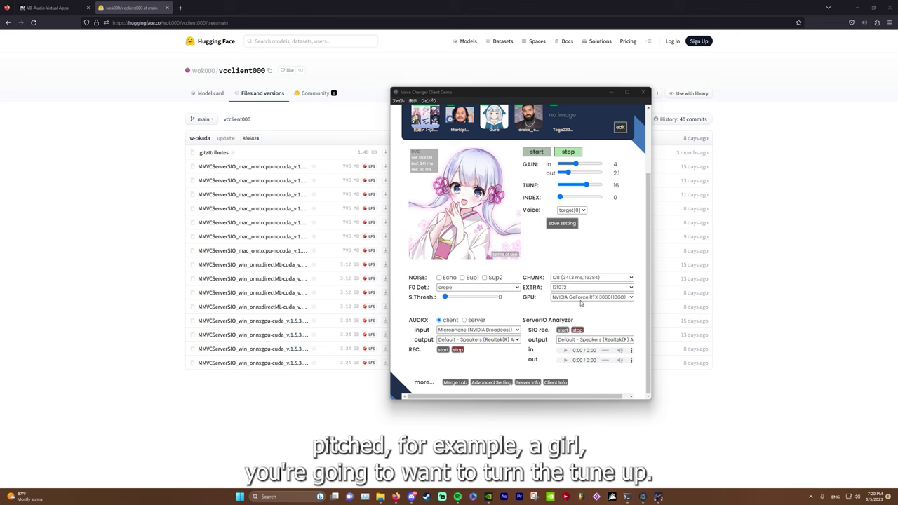
{"action": "scroll", "coordinate": [533, 287], "scroll_direction": "up", "scroll_amount": 1}
{"action": "scroll", "coordinate": [509, 281], "scroll_direction": "up", "scroll_amount": 1}
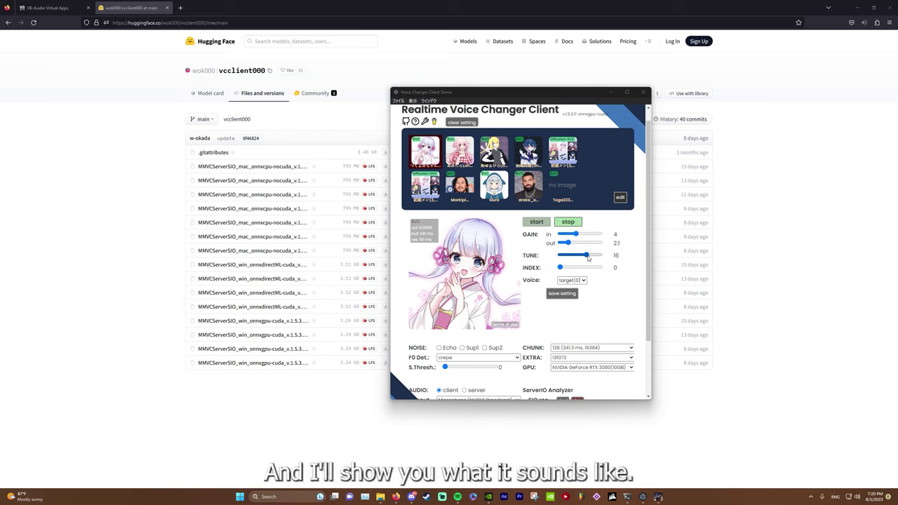
Test the anime-girl voice at tune 0, then 7, settling back at 16
{"action": "left_click", "coordinate": [580, 258]}
{"action": "left_click_drag", "start_coordinate": [580, 258], "coordinate": [581, 258]}
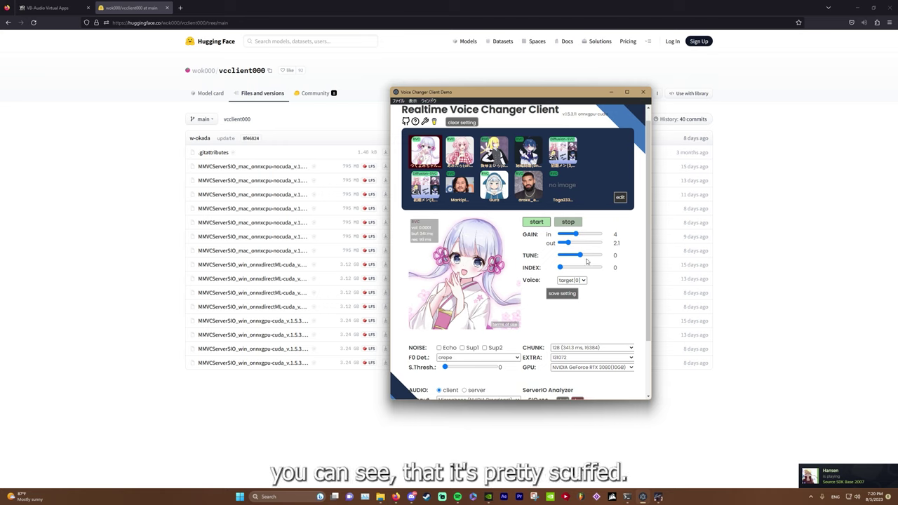
{"action": "left_click_drag", "start_coordinate": [581, 255], "coordinate": [585, 258]}
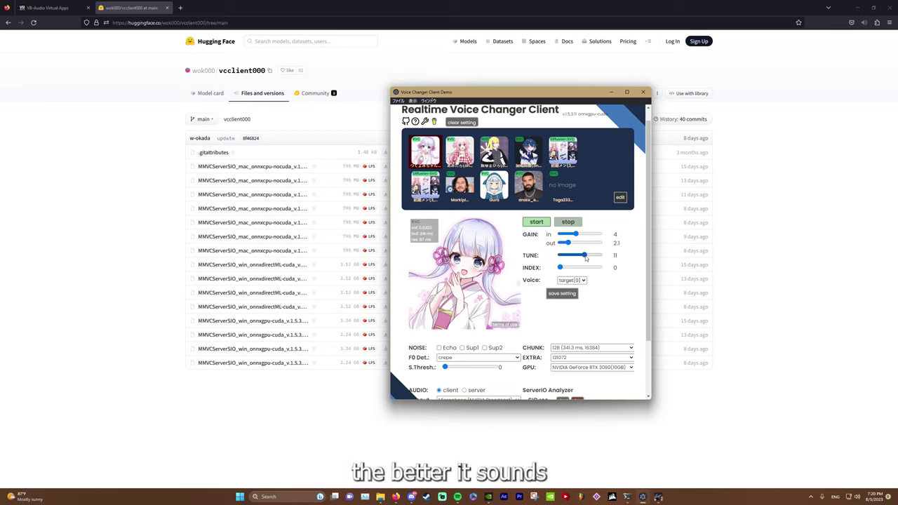
{"action": "left_click_drag", "start_coordinate": [585, 259], "coordinate": [588, 257]}
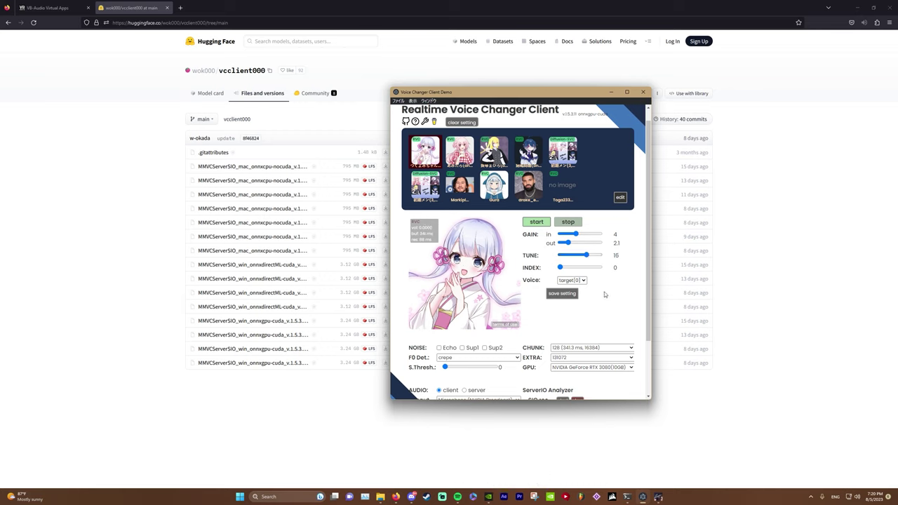
Stop conversion, glance at the vcclient000 file list, and return to the voice changer
{"action": "left_click", "coordinate": [575, 223]}
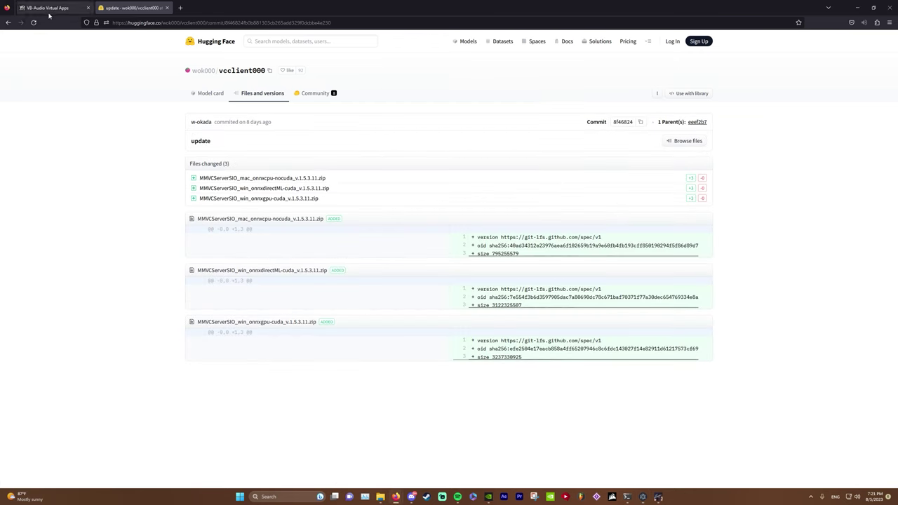
{"action": "left_click", "coordinate": [8, 22]}
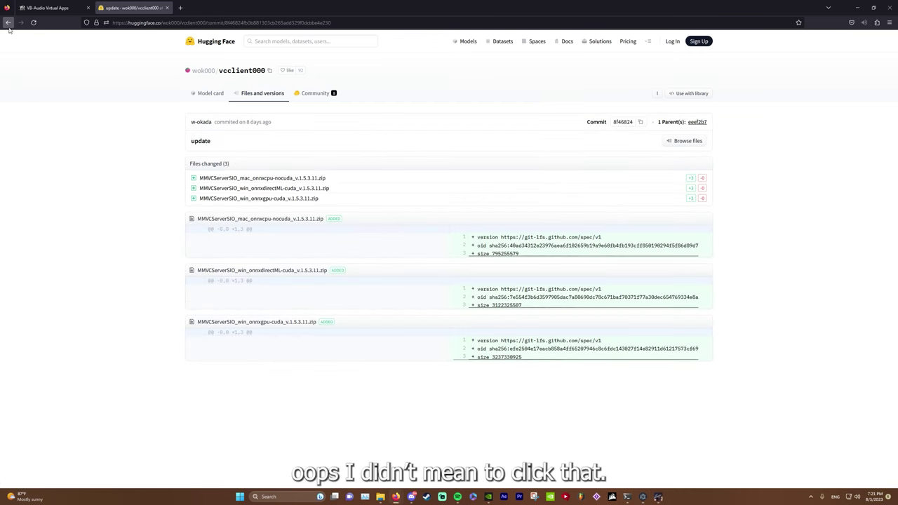
{"action": "left_click", "coordinate": [642, 496]}
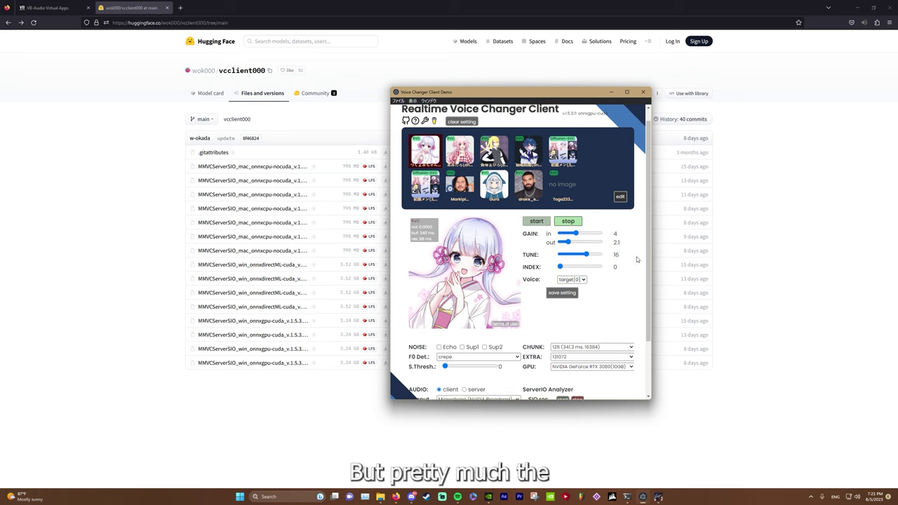
{"action": "scroll", "coordinate": [624, 252], "scroll_direction": "down", "scroll_amount": 1}
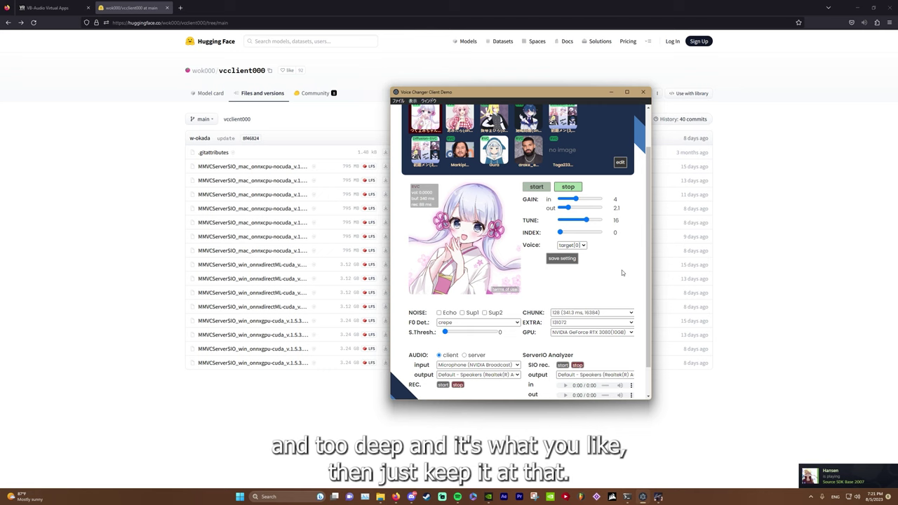
Scroll the panel to show the NOISE, F0 Det., CHUNK and AUDIO rows and more... buttons
{"action": "scroll", "coordinate": [621, 273], "scroll_direction": "up", "scroll_amount": 1}
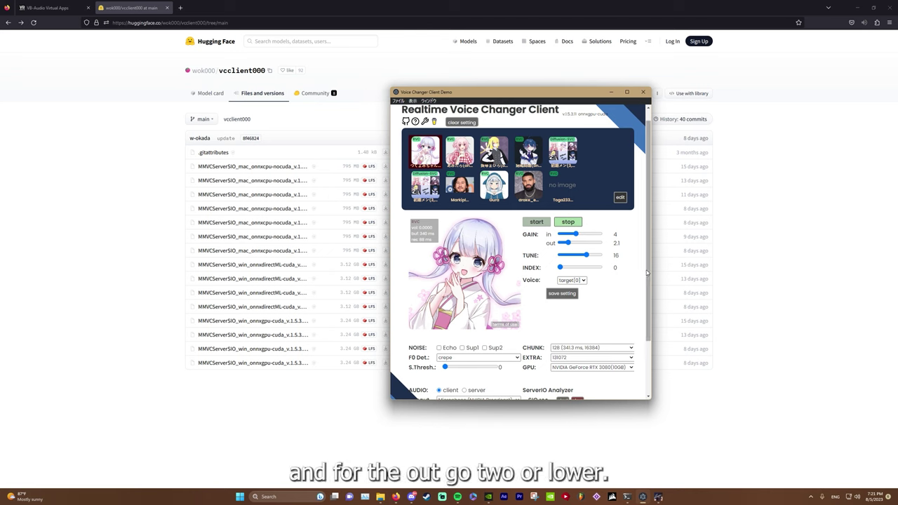
{"action": "scroll", "coordinate": [647, 273], "scroll_direction": "down", "scroll_amount": 1}
{"action": "scroll", "coordinate": [628, 272], "scroll_direction": "up", "scroll_amount": 1}
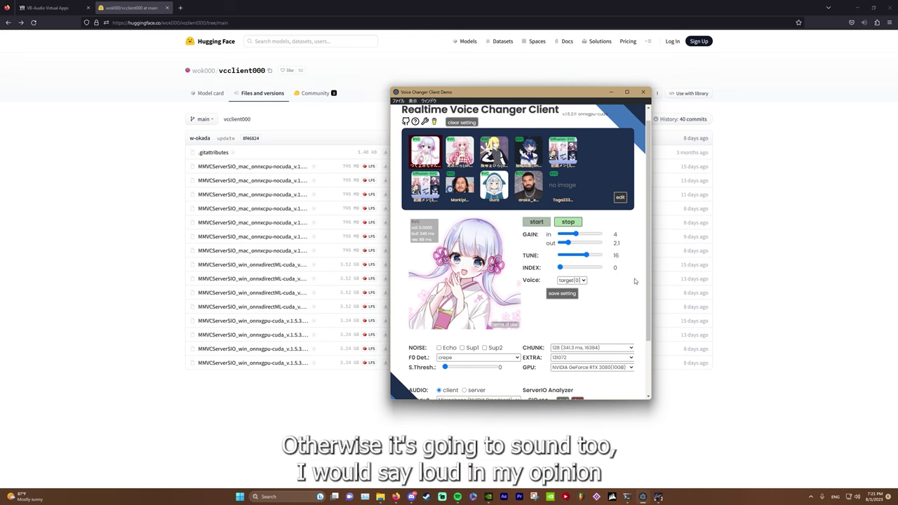
{"action": "scroll", "coordinate": [634, 281], "scroll_direction": "down", "scroll_amount": 1}
{"action": "scroll", "coordinate": [634, 281], "scroll_direction": "up", "scroll_amount": 1}
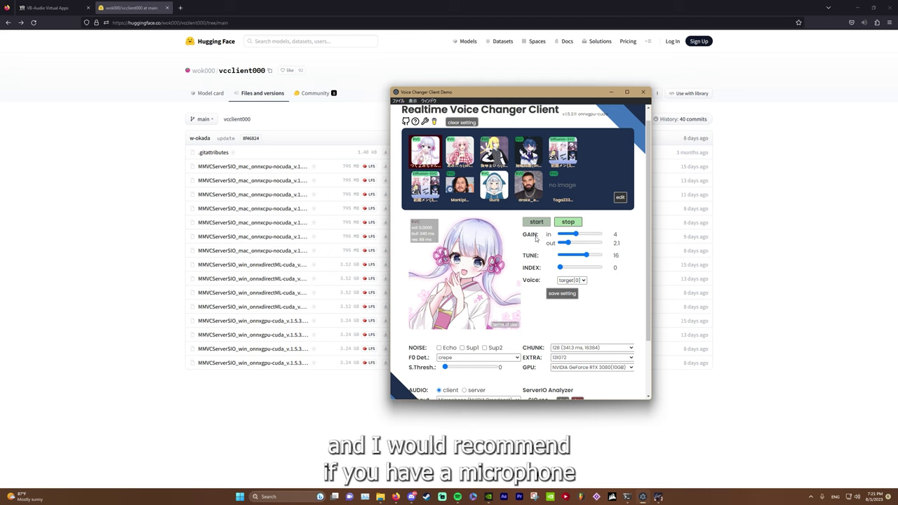
{"action": "scroll", "coordinate": [619, 309], "scroll_direction": "down", "scroll_amount": 1}
{"action": "scroll", "coordinate": [618, 314], "scroll_direction": "down", "scroll_amount": 1}
{"action": "scroll", "coordinate": [617, 305], "scroll_direction": "up", "scroll_amount": 1}
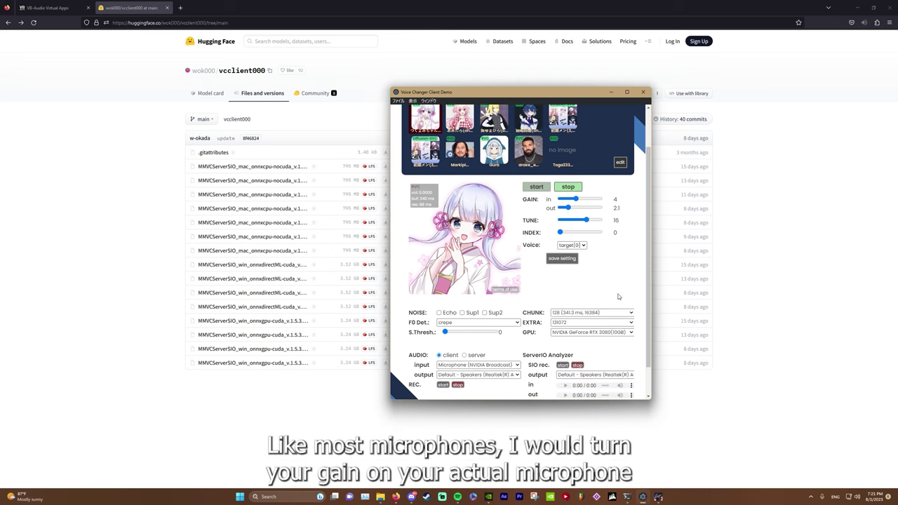
{"action": "scroll", "coordinate": [617, 302], "scroll_direction": "up", "scroll_amount": 1}
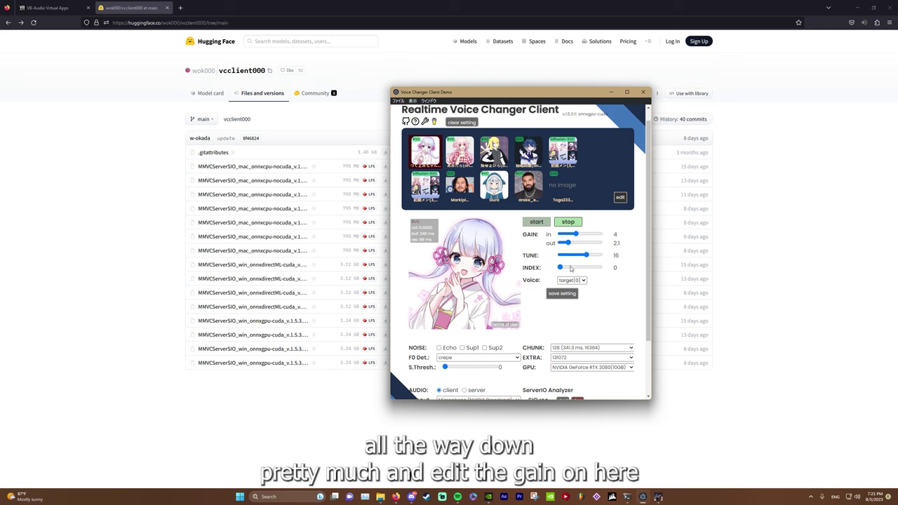
{"action": "scroll", "coordinate": [611, 301], "scroll_direction": "down", "scroll_amount": 1}
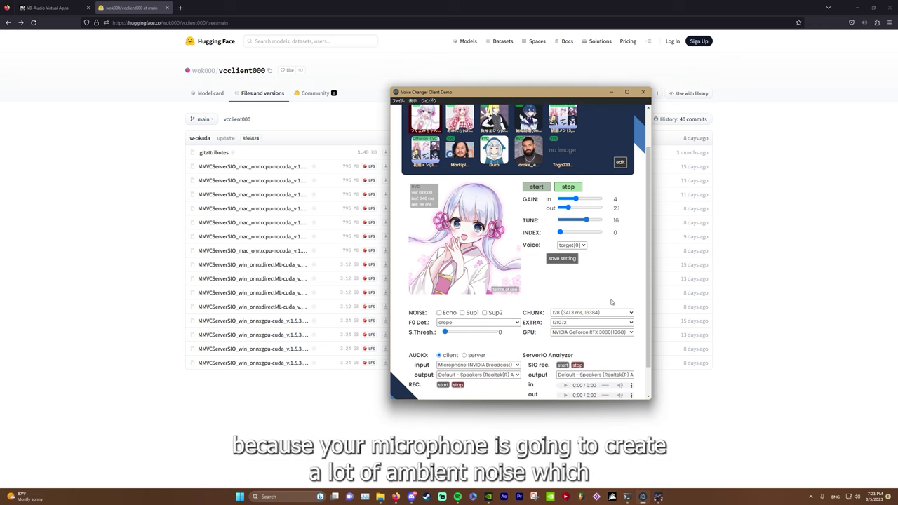
{"action": "scroll", "coordinate": [614, 301], "scroll_direction": "up", "scroll_amount": 1}
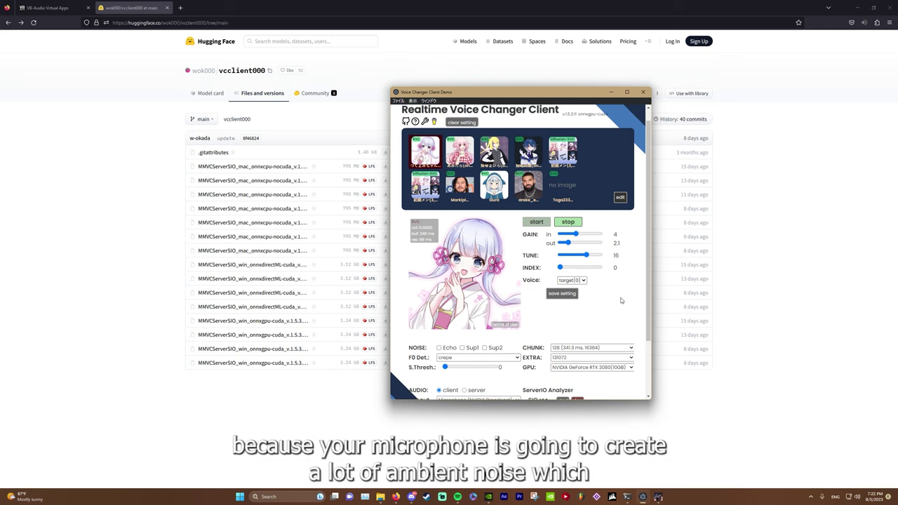
{"action": "scroll", "coordinate": [621, 300], "scroll_direction": "down", "scroll_amount": 1}
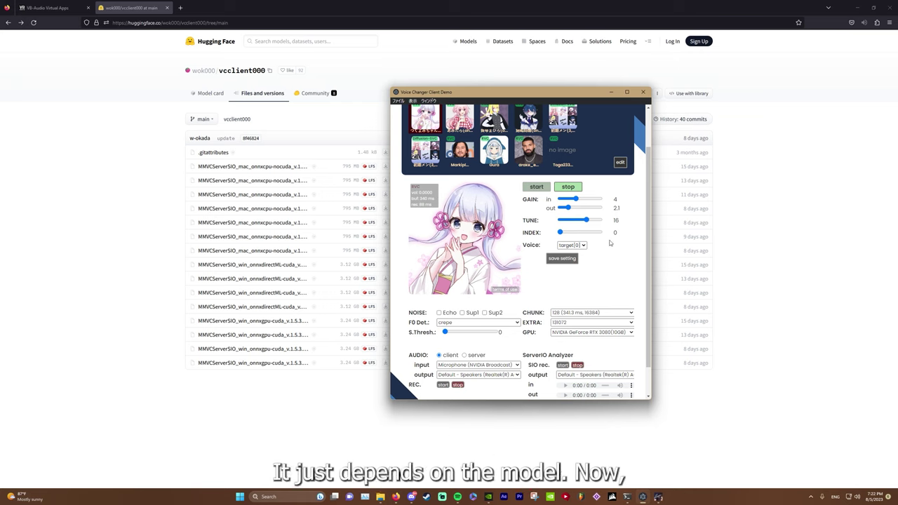
{"action": "scroll", "coordinate": [615, 234], "scroll_direction": "down", "scroll_amount": 1}
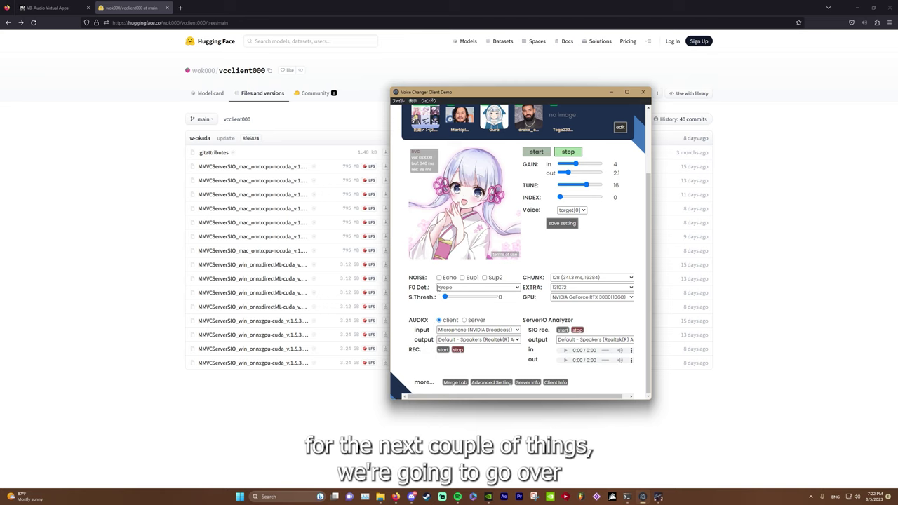
{"action": "left_click", "coordinate": [479, 288]}
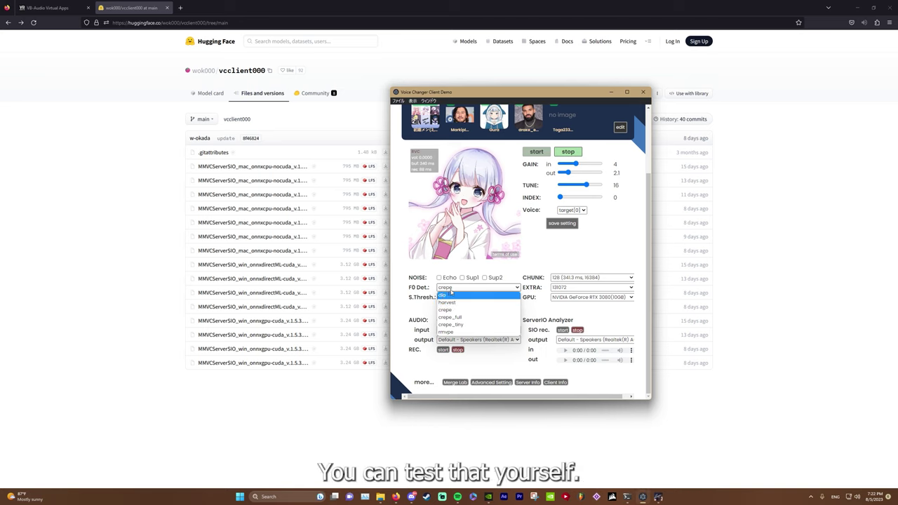
{"action": "left_click", "coordinate": [449, 292]}
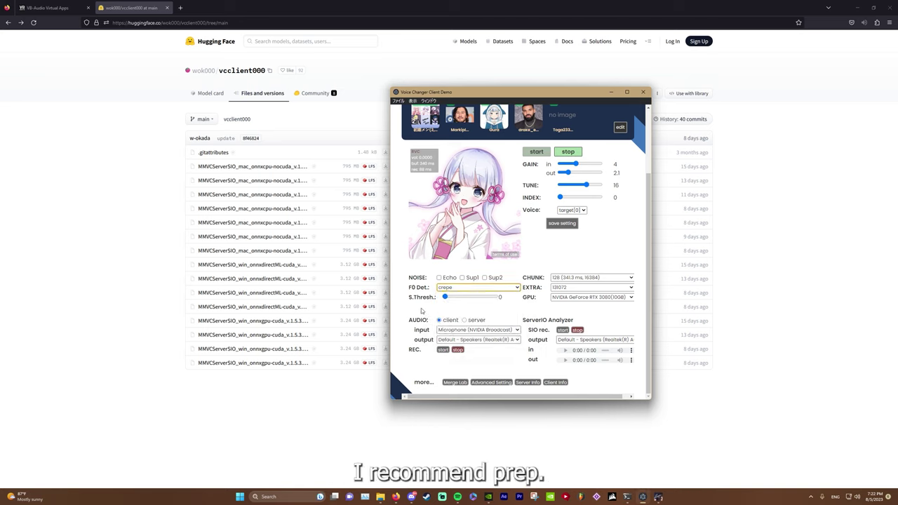
{"action": "left_click", "coordinate": [502, 310]}
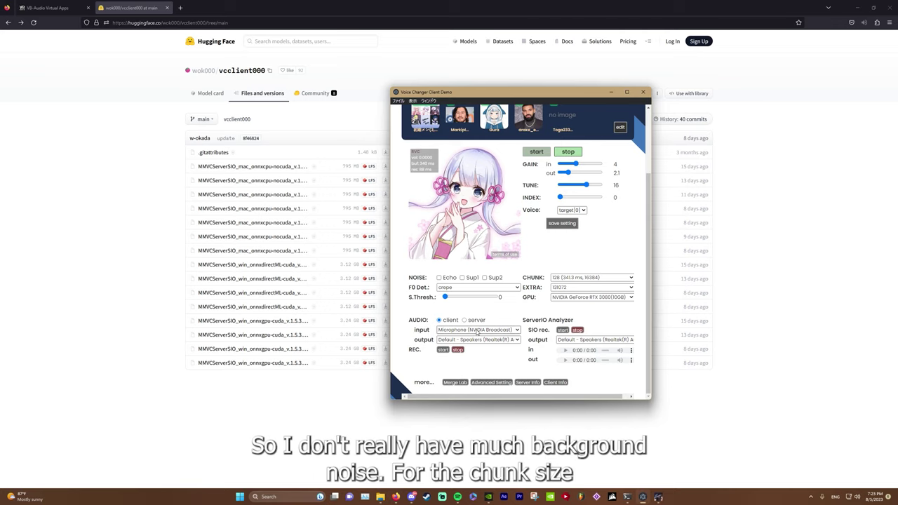
{"action": "left_click", "coordinate": [565, 279]}
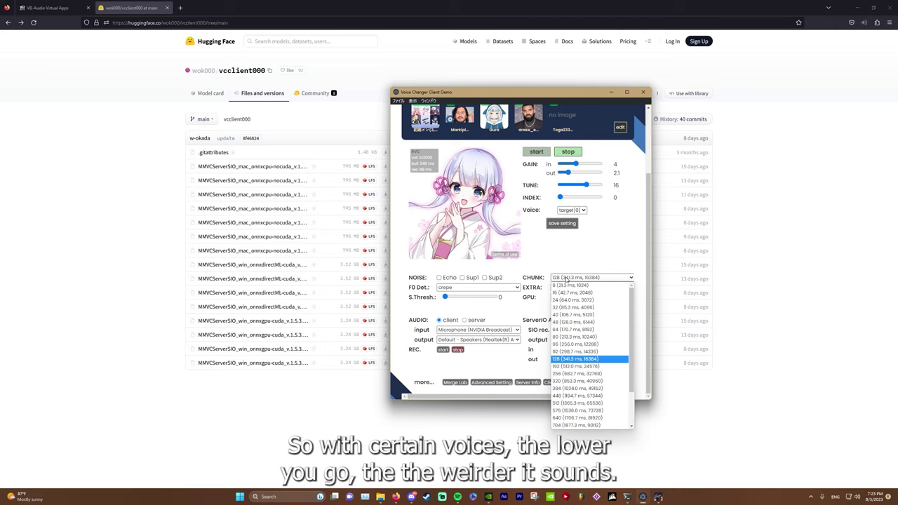
{"action": "left_click", "coordinate": [583, 278]}
{"action": "left_click", "coordinate": [583, 279]}
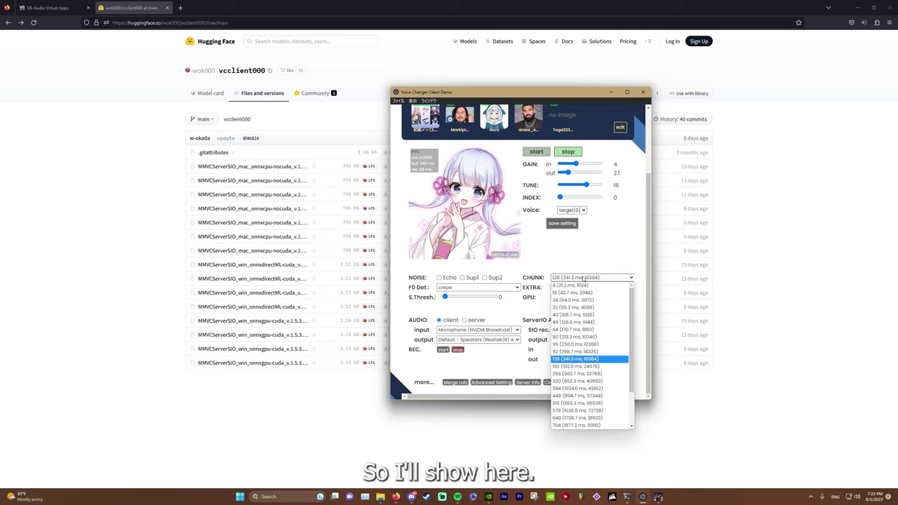
{"action": "left_click", "coordinate": [579, 286]}
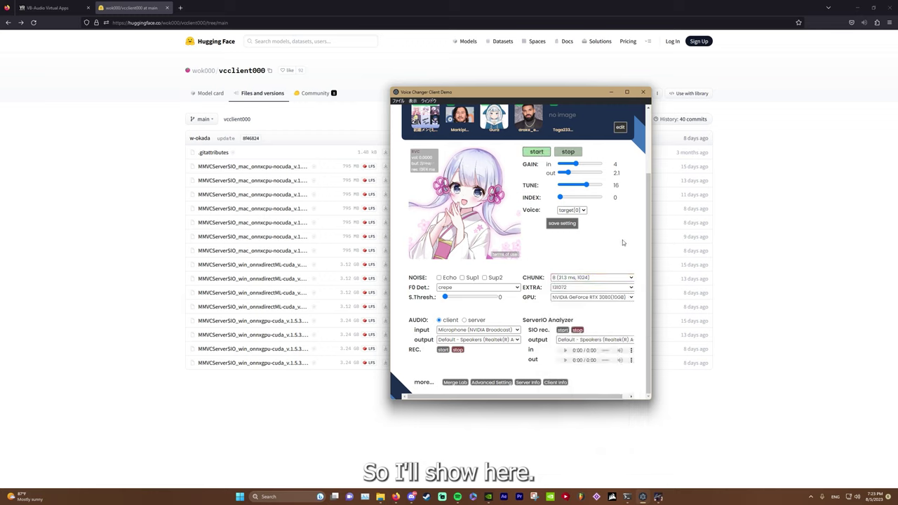
{"action": "left_click", "coordinate": [608, 278]}
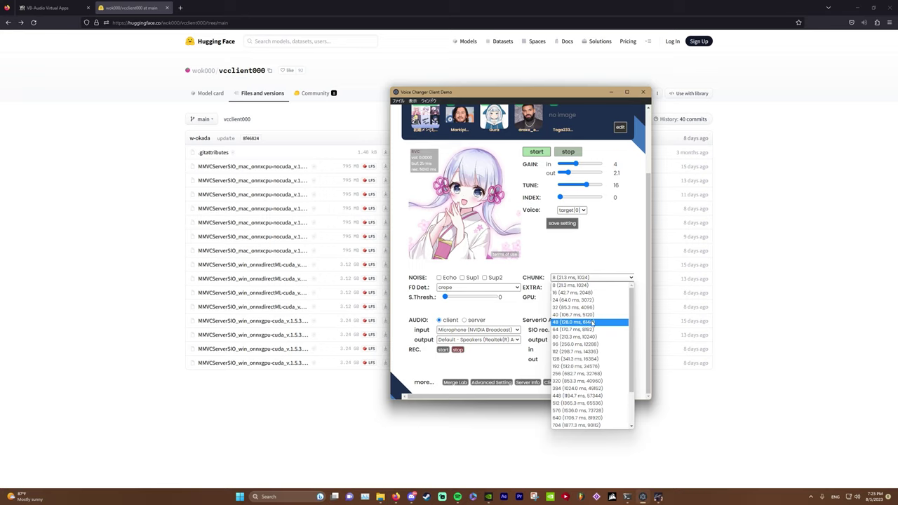
{"action": "left_click", "coordinate": [587, 358]}
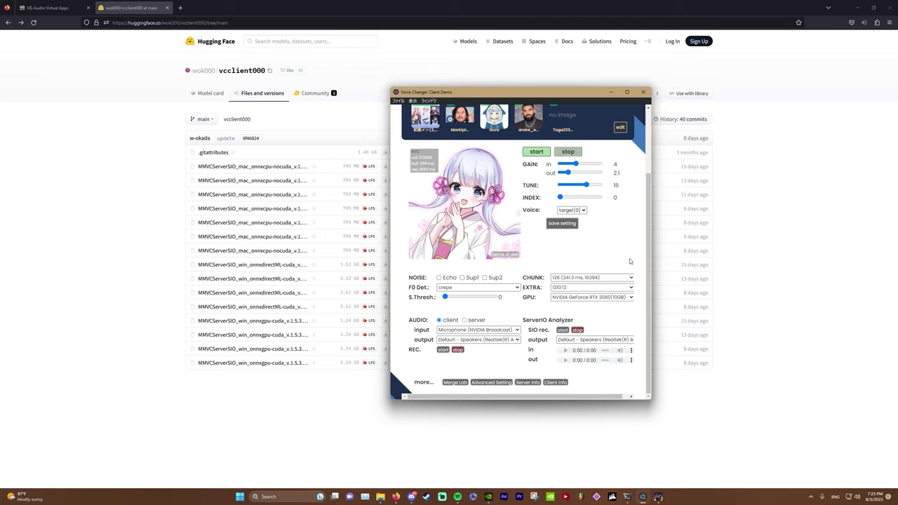
{"action": "left_click", "coordinate": [576, 153]}
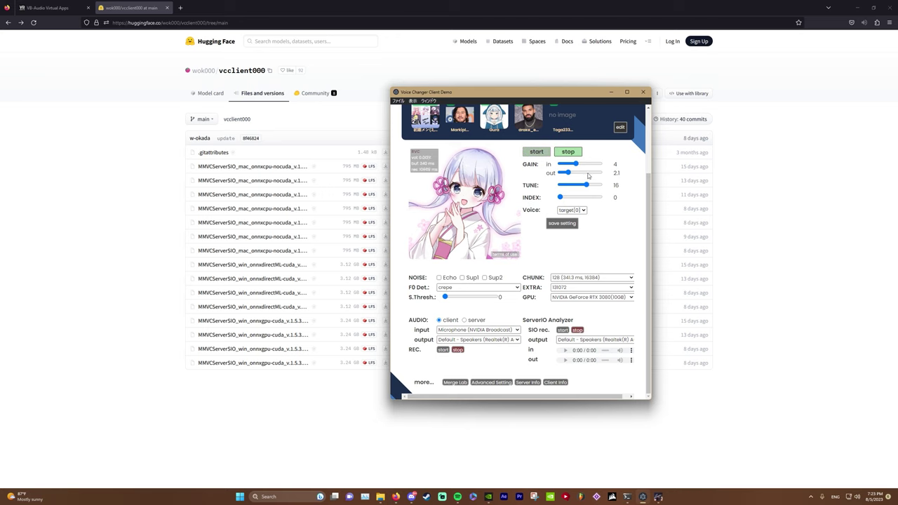
{"action": "left_click", "coordinate": [808, 341]}
{"action": "left_click", "coordinate": [642, 496]}
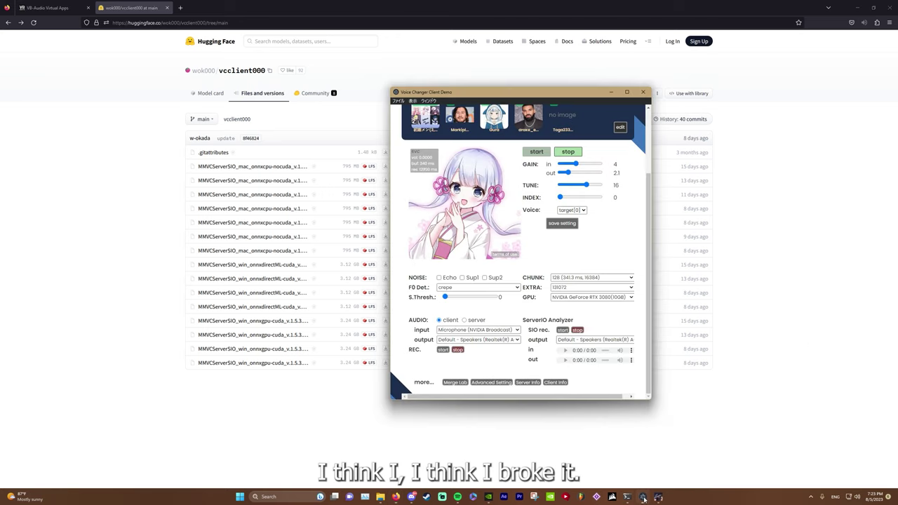
{"action": "left_click", "coordinate": [601, 278]}
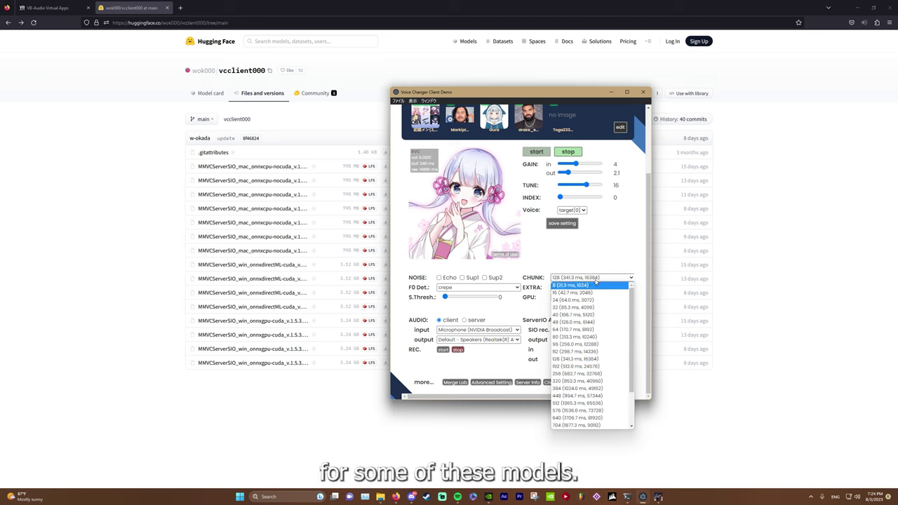
{"action": "left_click", "coordinate": [594, 278]}
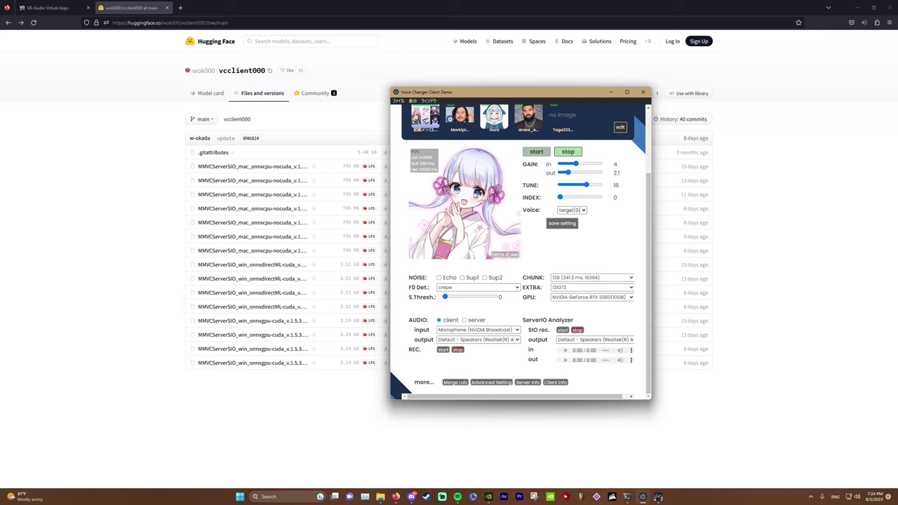
{"action": "left_click", "coordinate": [591, 277]}
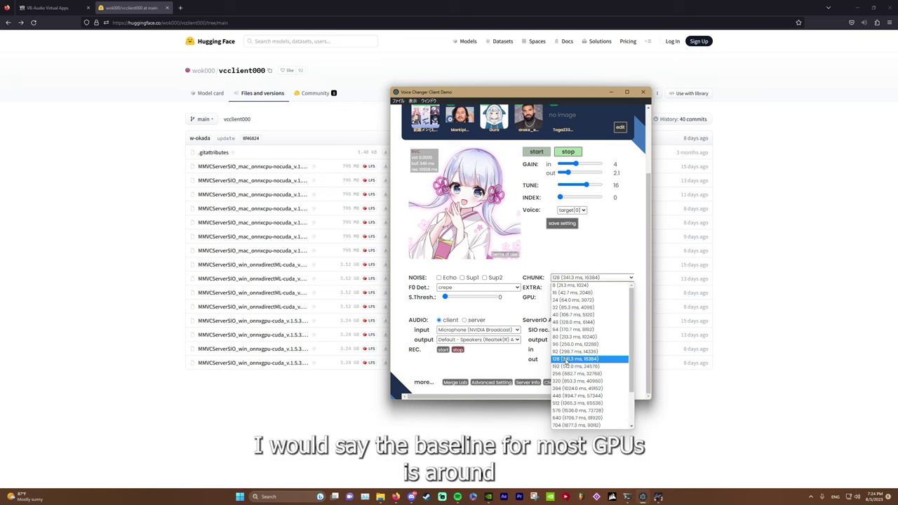
{"action": "scroll", "coordinate": [568, 360], "scroll_direction": "down", "scroll_amount": 2}
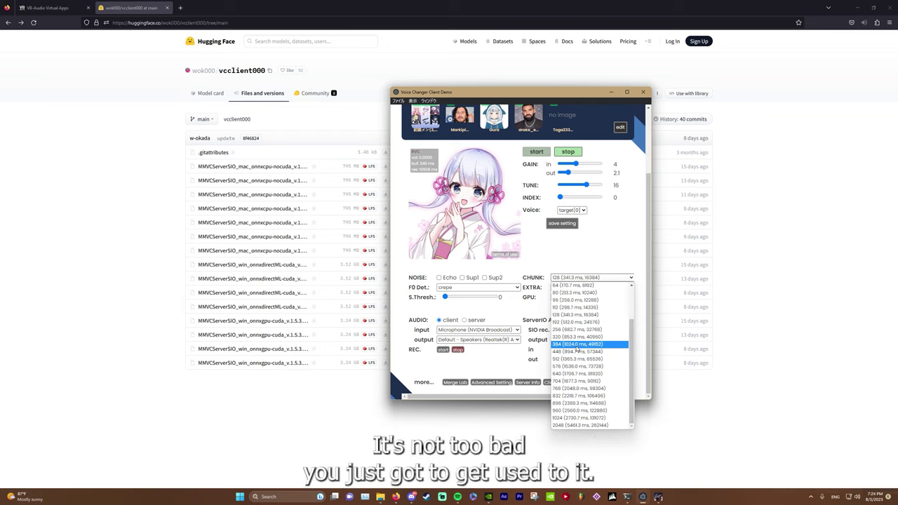
{"action": "scroll", "coordinate": [575, 351], "scroll_direction": "up", "scroll_amount": 2}
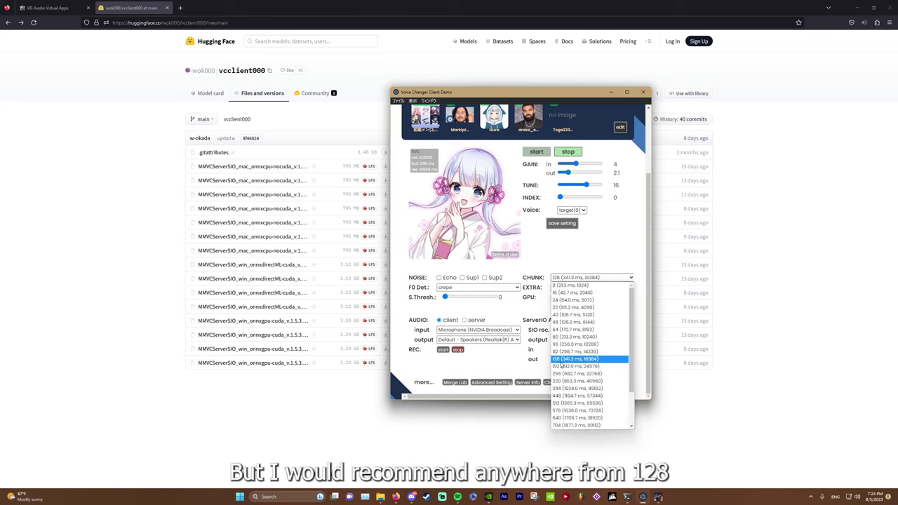
{"action": "scroll", "coordinate": [572, 360], "scroll_direction": "down", "scroll_amount": 2}
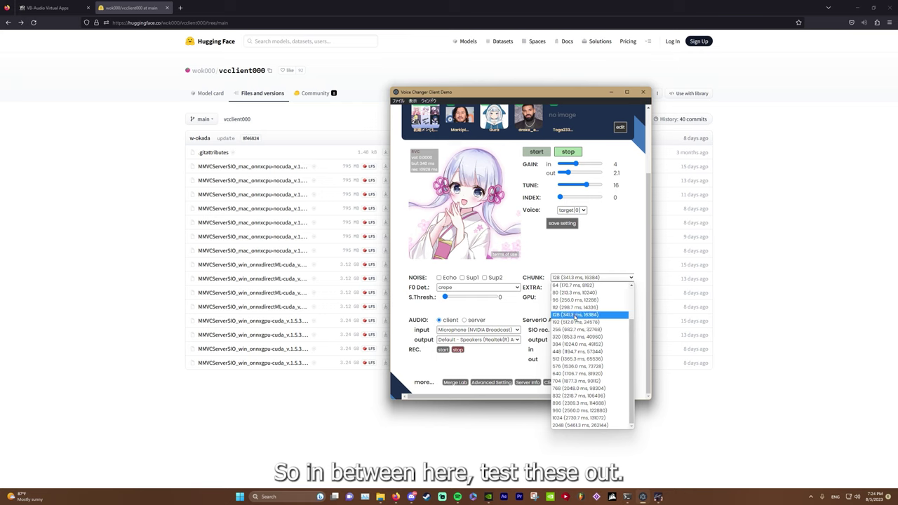
{"action": "scroll", "coordinate": [578, 324], "scroll_direction": "up", "scroll_amount": 2}
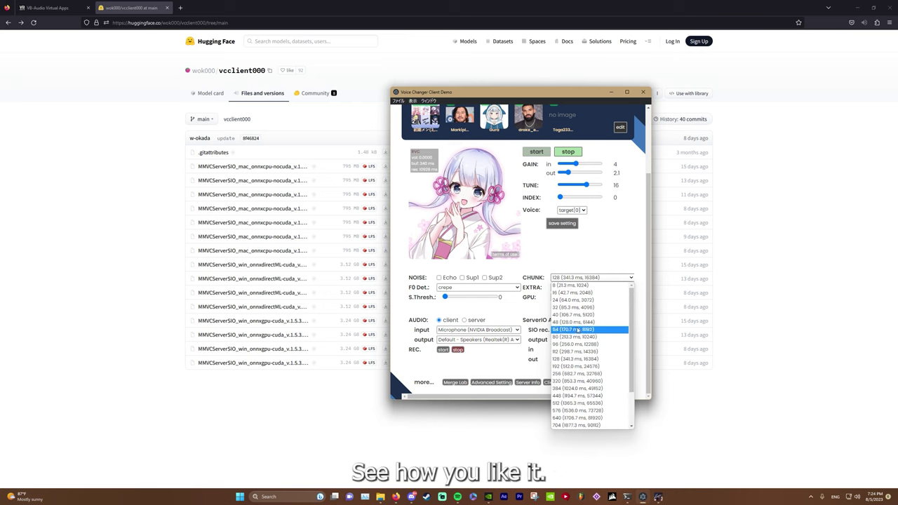
{"action": "left_click", "coordinate": [579, 262]}
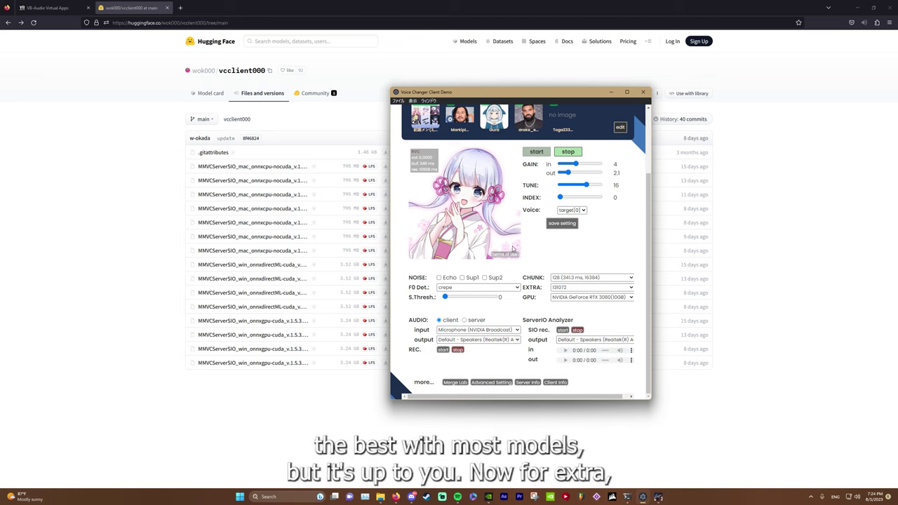
Keep EXTRA at 131072 and widen the voice changer window
{"action": "left_click", "coordinate": [563, 287]}
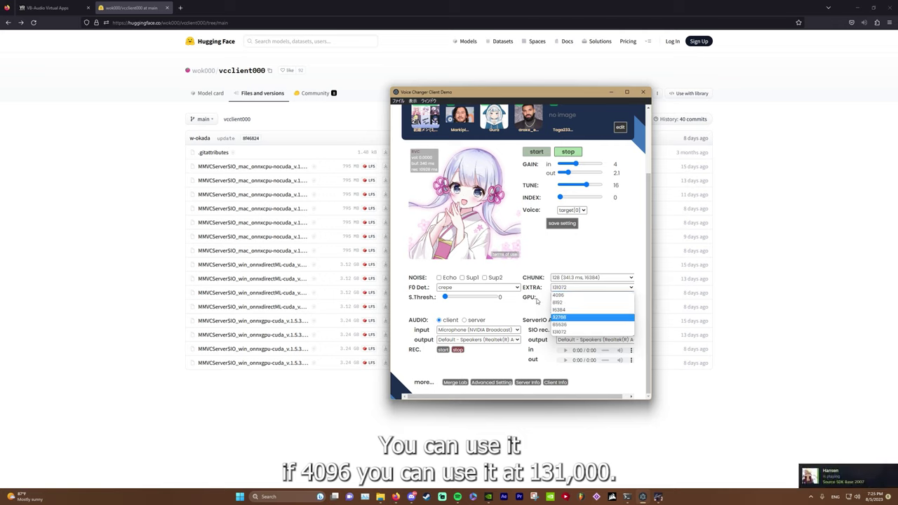
{"action": "left_click", "coordinate": [562, 288]}
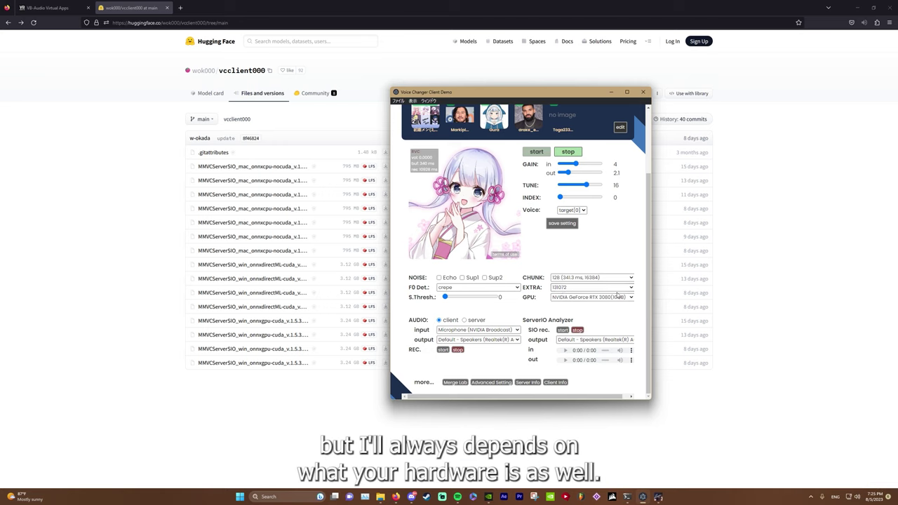
{"action": "left_click_drag", "start_coordinate": [650, 260], "coordinate": [742, 266]}
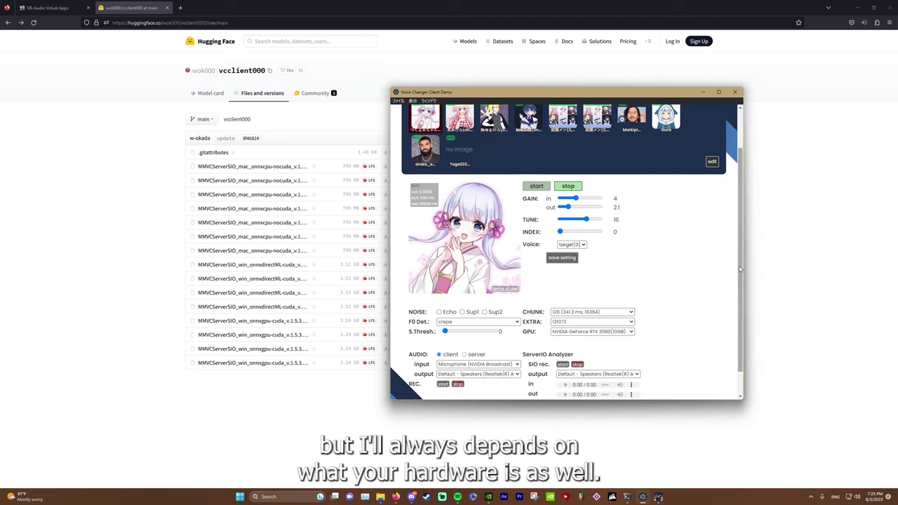
{"action": "scroll", "coordinate": [625, 284], "scroll_direction": "down", "scroll_amount": 1}
Review the processing devices and keep the NVIDIA GeForce RTX 3080 instead of the CPU
{"action": "left_click", "coordinate": [630, 303]}
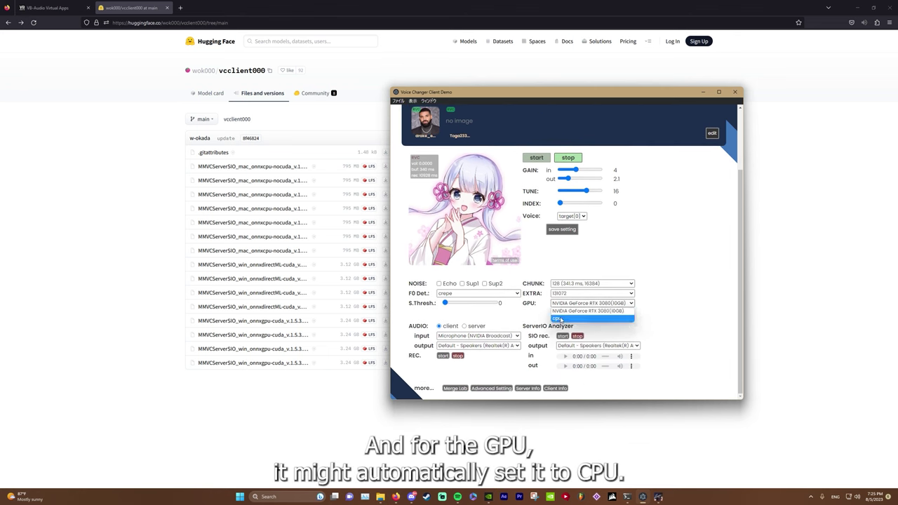
{"action": "left_click", "coordinate": [706, 310]}
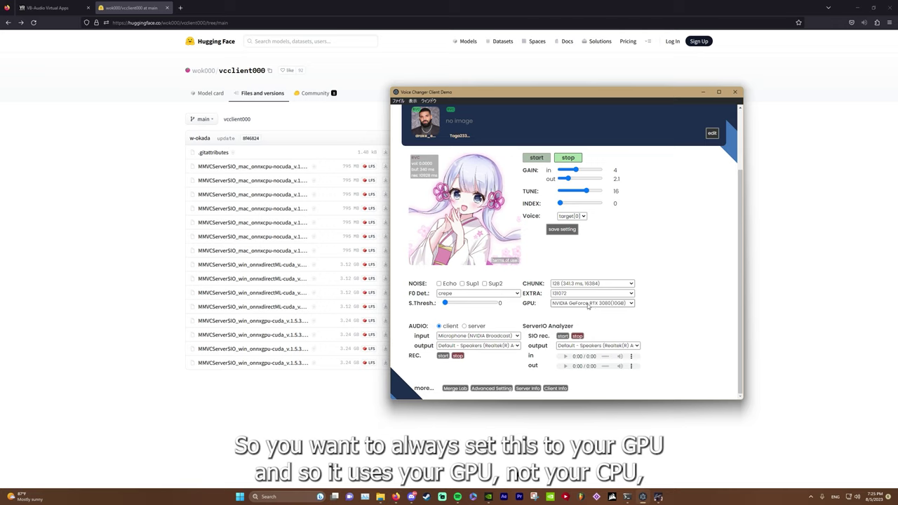
{"action": "left_click", "coordinate": [588, 305]}
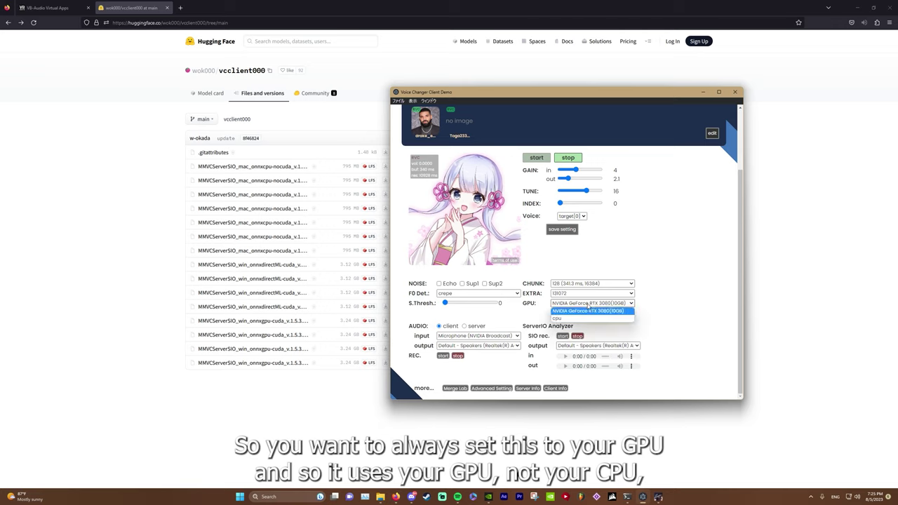
{"action": "left_click", "coordinate": [578, 310]}
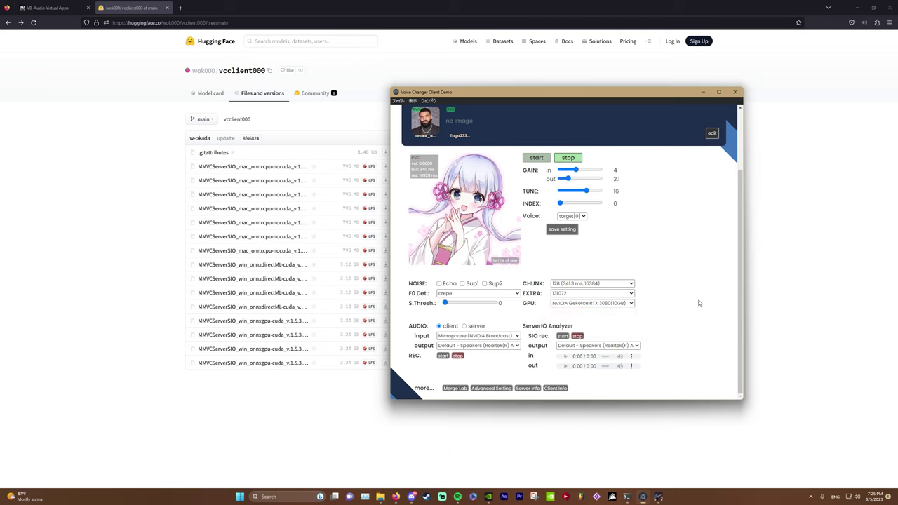
Keep input on Microphone (NVIDIA Broadcast) and output on Default - Speakers (Realtek)
{"action": "left_click", "coordinate": [515, 336]}
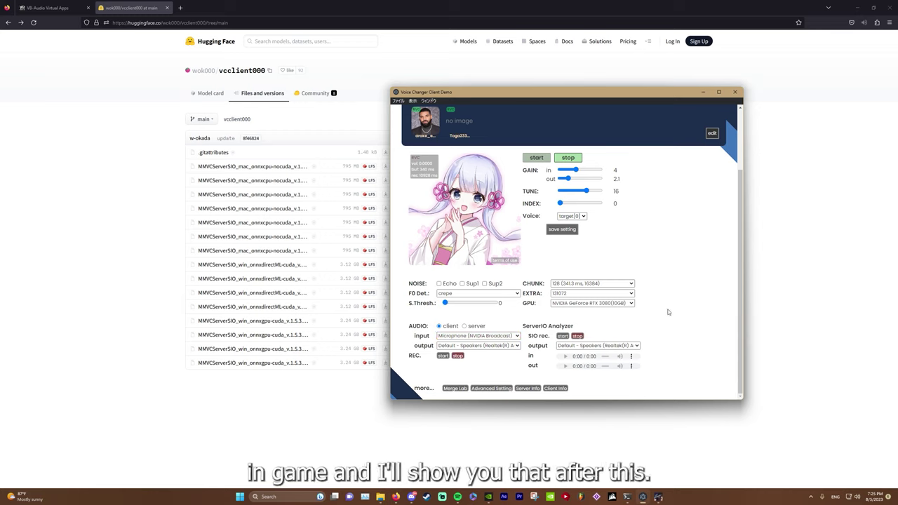
{"action": "left_click", "coordinate": [508, 337]}
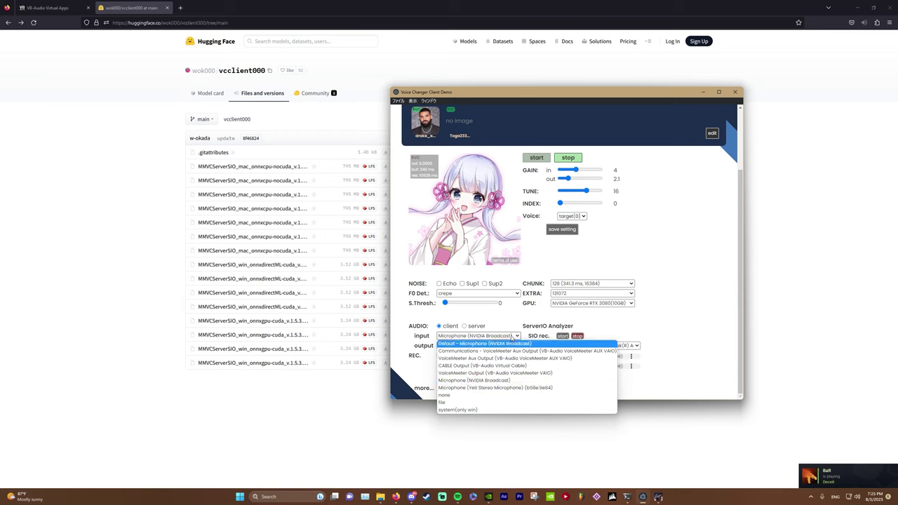
{"action": "left_click", "coordinate": [470, 338]}
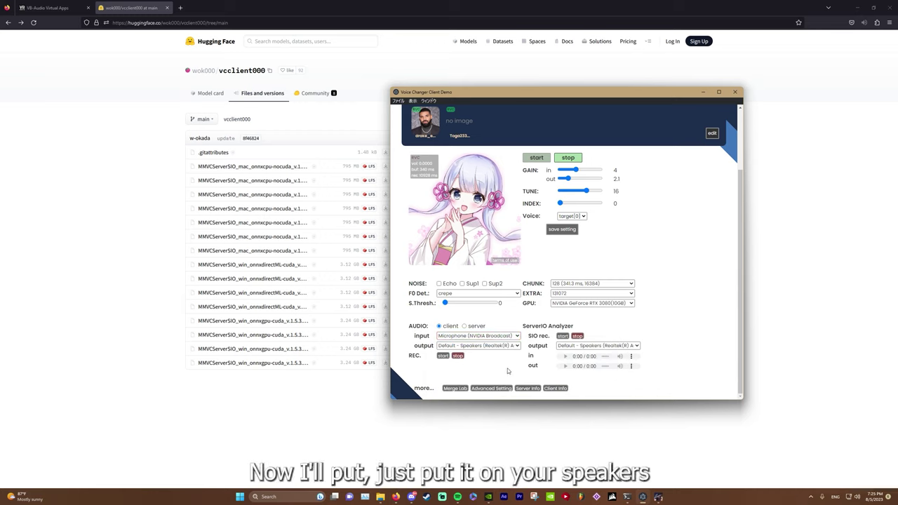
{"action": "left_click", "coordinate": [509, 346]}
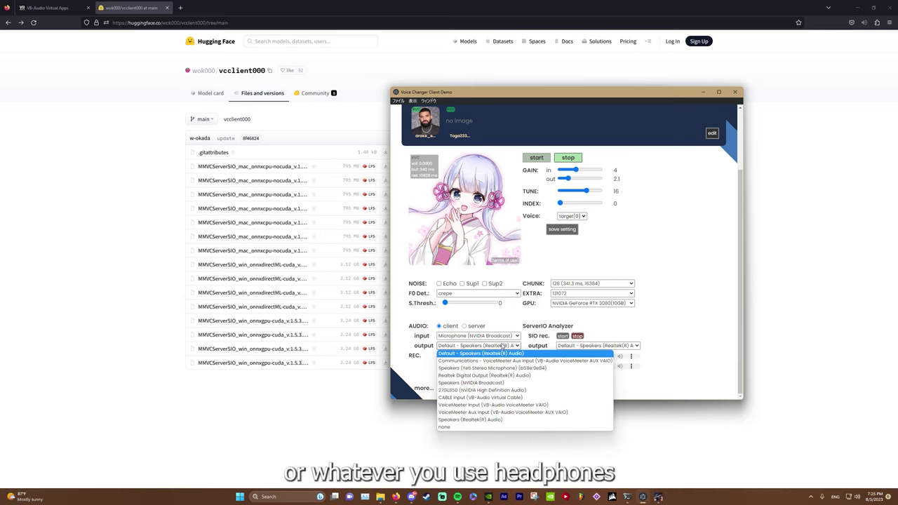
{"action": "left_click", "coordinate": [502, 347]}
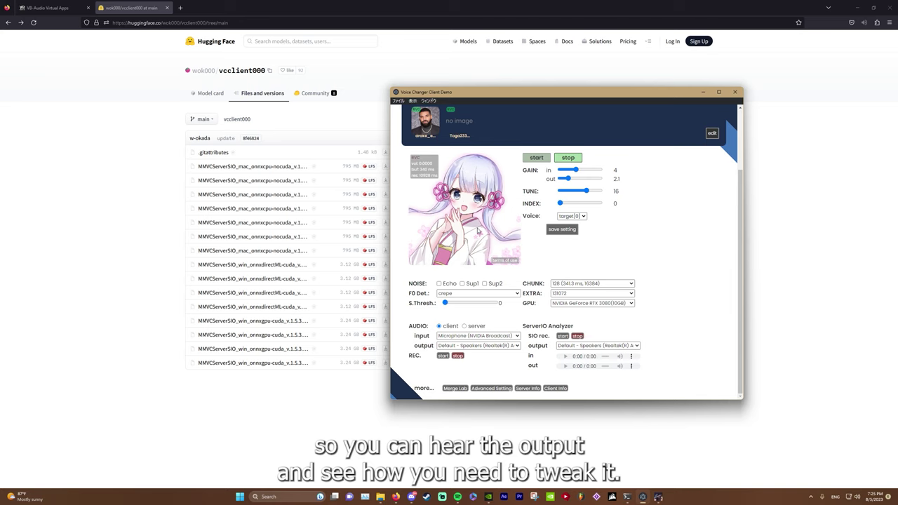
{"action": "left_click", "coordinate": [509, 387]}
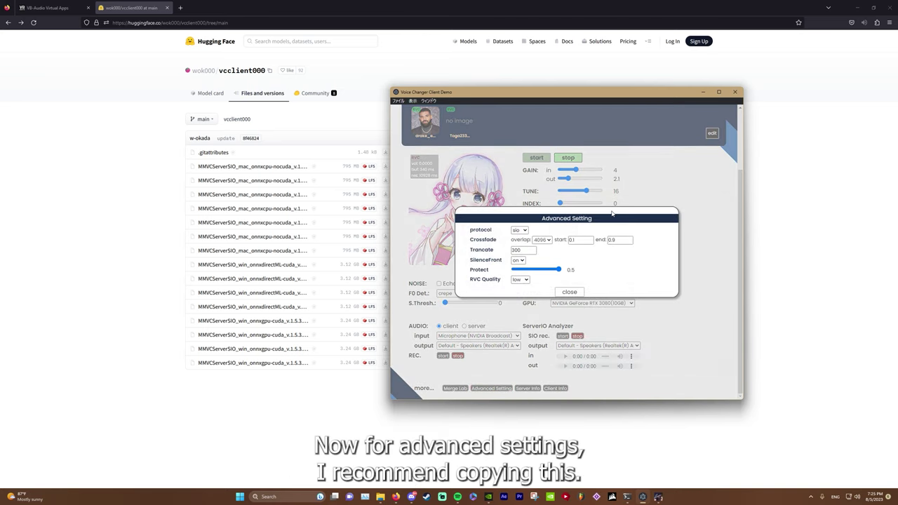
{"action": "left_click", "coordinate": [518, 250]}
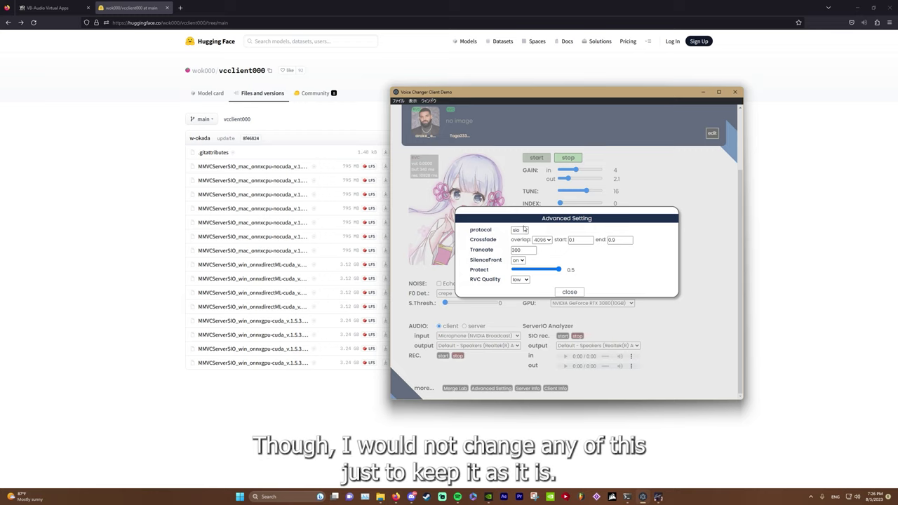
{"action": "left_click", "coordinate": [569, 291]}
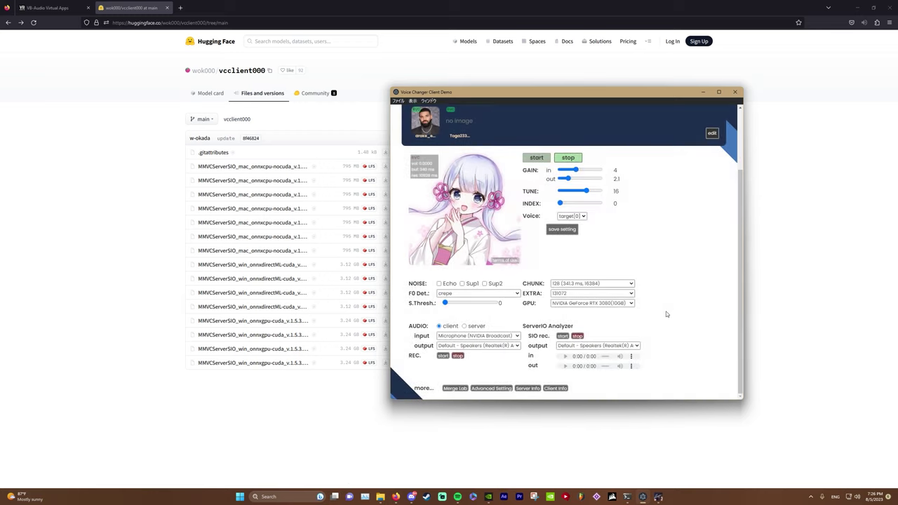
{"action": "scroll", "coordinate": [667, 316], "scroll_direction": "up", "scroll_amount": 2}
{"action": "scroll", "coordinate": [666, 315], "scroll_direction": "up", "scroll_amount": 1}
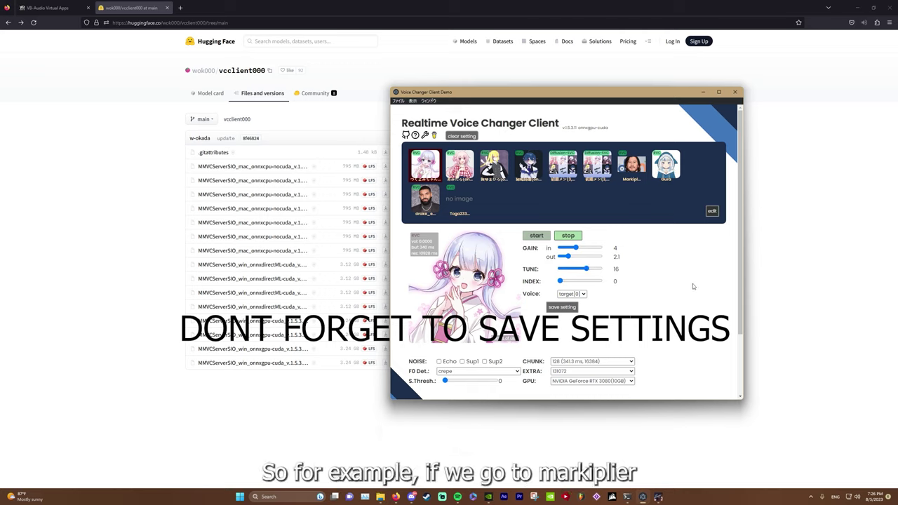
Load the Markiplier model, check its tune -8 and index, then minimize the client
{"action": "left_click", "coordinate": [637, 167]}
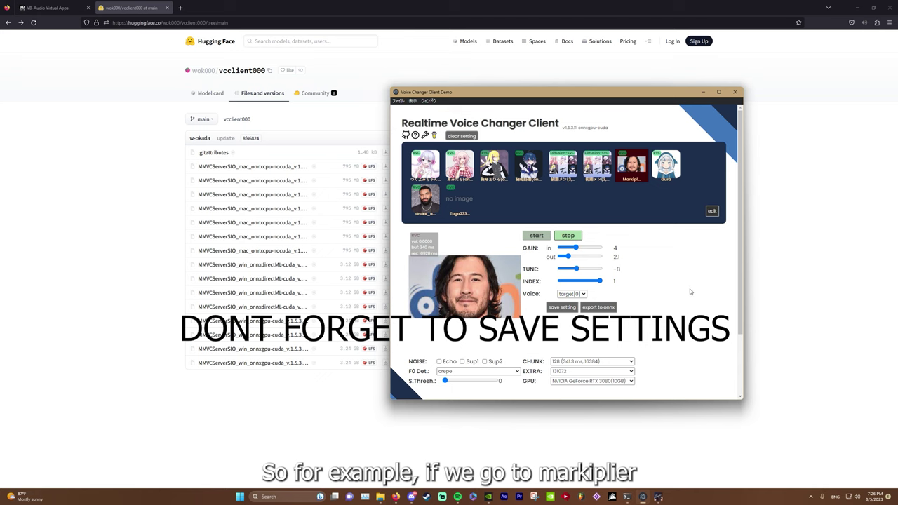
{"action": "scroll", "coordinate": [631, 274], "scroll_direction": "down", "scroll_amount": 1}
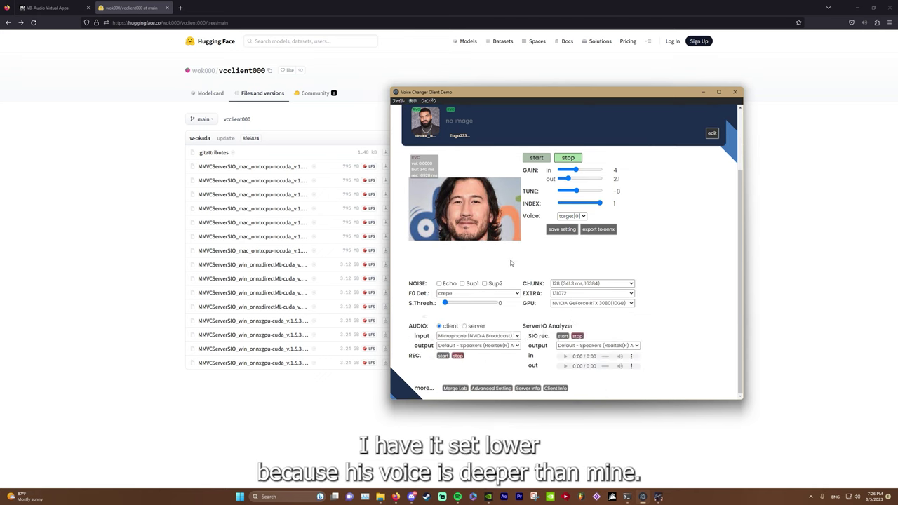
{"action": "scroll", "coordinate": [570, 265], "scroll_direction": "up", "scroll_amount": 1}
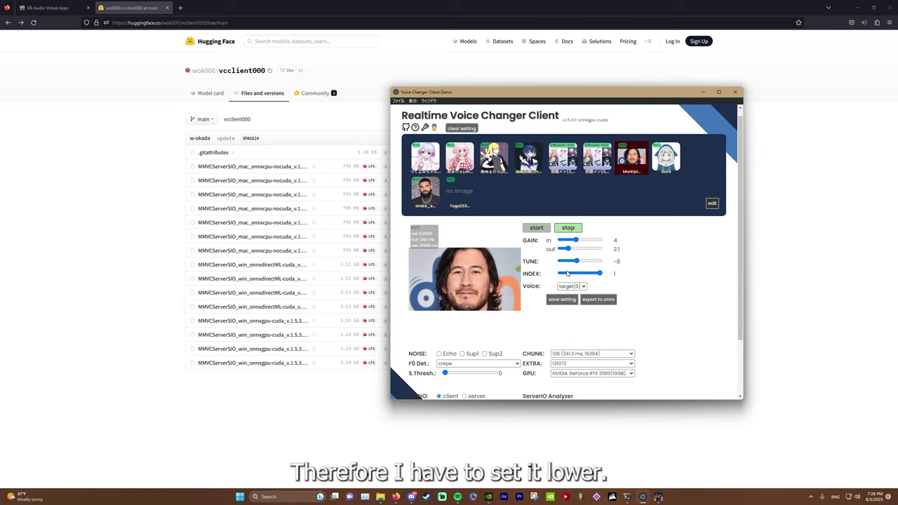
{"action": "scroll", "coordinate": [565, 275], "scroll_direction": "down", "scroll_amount": 1}
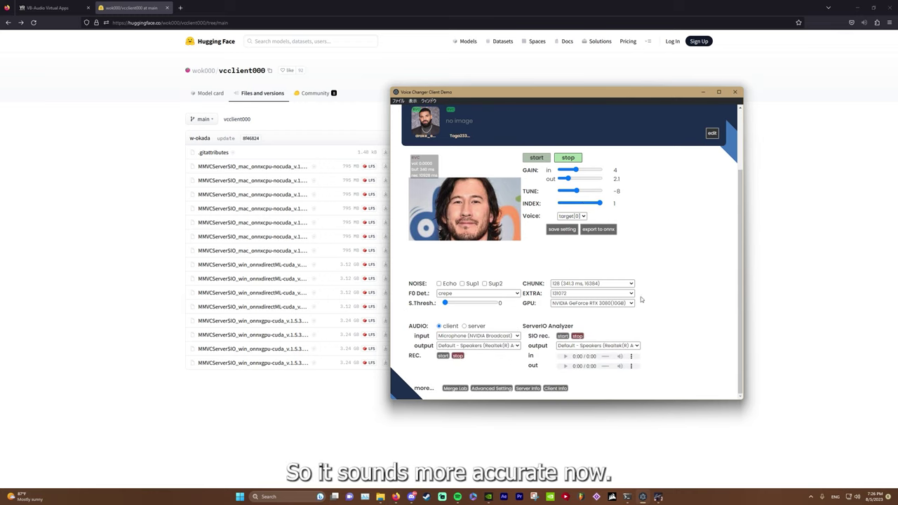
{"action": "scroll", "coordinate": [648, 298], "scroll_direction": "up", "scroll_amount": 1}
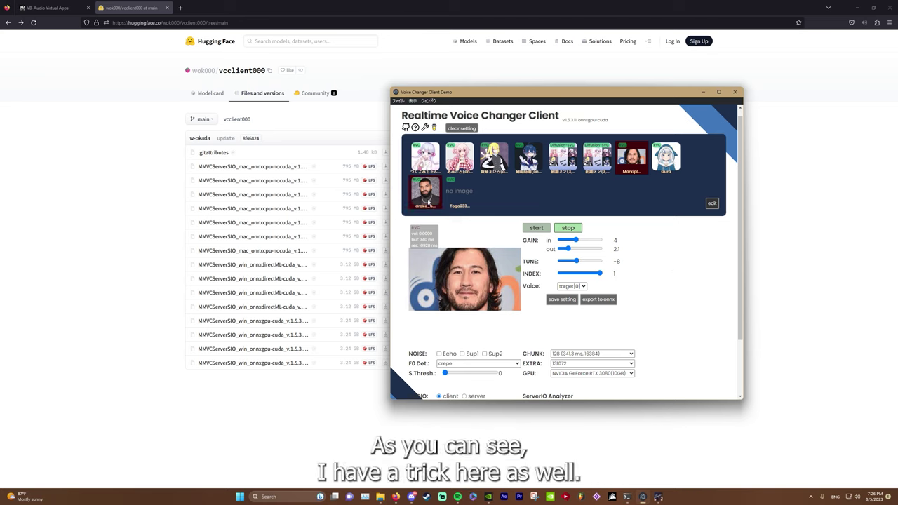
{"action": "left_click", "coordinate": [702, 92]}
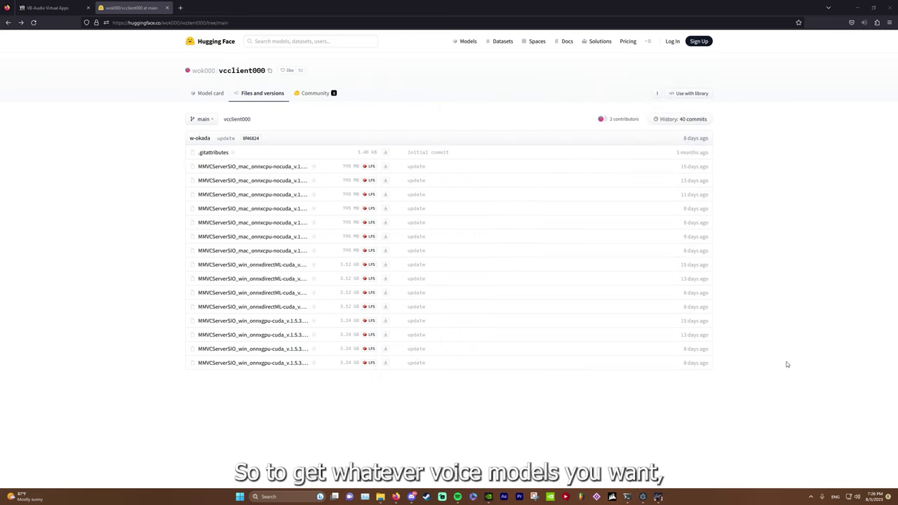
Bring Discord forward and scroll through AI HUB's grid of RVC v2 voice model posts
{"action": "left_click", "coordinate": [412, 496]}
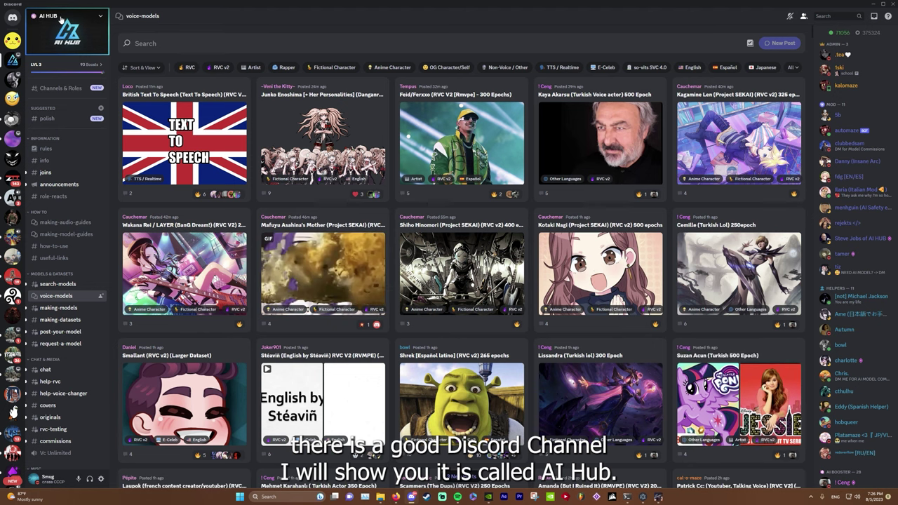
{"action": "scroll", "coordinate": [223, 147], "scroll_direction": "down", "scroll_amount": 2}
{"action": "scroll", "coordinate": [223, 147], "scroll_direction": "down", "scroll_amount": 1}
{"action": "scroll", "coordinate": [223, 148], "scroll_direction": "down", "scroll_amount": 2}
{"action": "scroll", "coordinate": [224, 147], "scroll_direction": "down", "scroll_amount": 2}
{"action": "scroll", "coordinate": [223, 149], "scroll_direction": "down", "scroll_amount": 4}
{"action": "scroll", "coordinate": [223, 150], "scroll_direction": "down", "scroll_amount": 2}
{"action": "scroll", "coordinate": [473, 195], "scroll_direction": "down", "scroll_amount": 3}
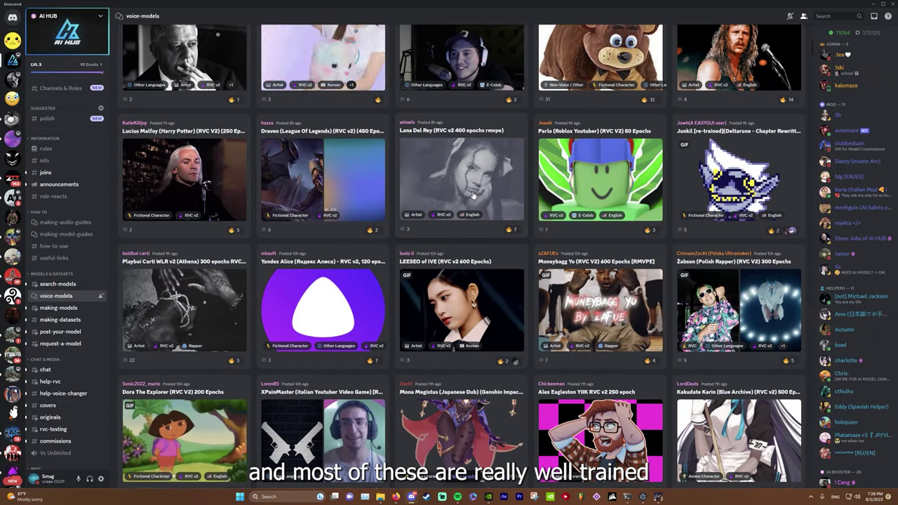
{"action": "scroll", "coordinate": [472, 196], "scroll_direction": "down", "scroll_amount": 4}
{"action": "scroll", "coordinate": [473, 196], "scroll_direction": "down", "scroll_amount": 1}
{"action": "scroll", "coordinate": [472, 197], "scroll_direction": "down", "scroll_amount": 3}
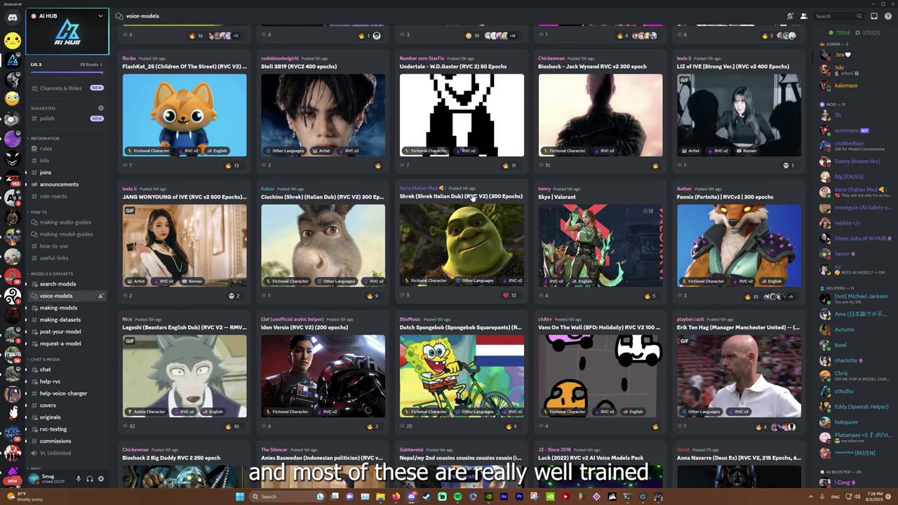
{"action": "scroll", "coordinate": [472, 198], "scroll_direction": "down", "scroll_amount": 1}
{"action": "scroll", "coordinate": [472, 198], "scroll_direction": "down", "scroll_amount": 2}
{"action": "scroll", "coordinate": [473, 198], "scroll_direction": "down", "scroll_amount": 1}
{"action": "scroll", "coordinate": [471, 198], "scroll_direction": "down", "scroll_amount": 1}
{"action": "scroll", "coordinate": [471, 201], "scroll_direction": "down", "scroll_amount": 2}
{"action": "scroll", "coordinate": [472, 200], "scroll_direction": "down", "scroll_amount": 1}
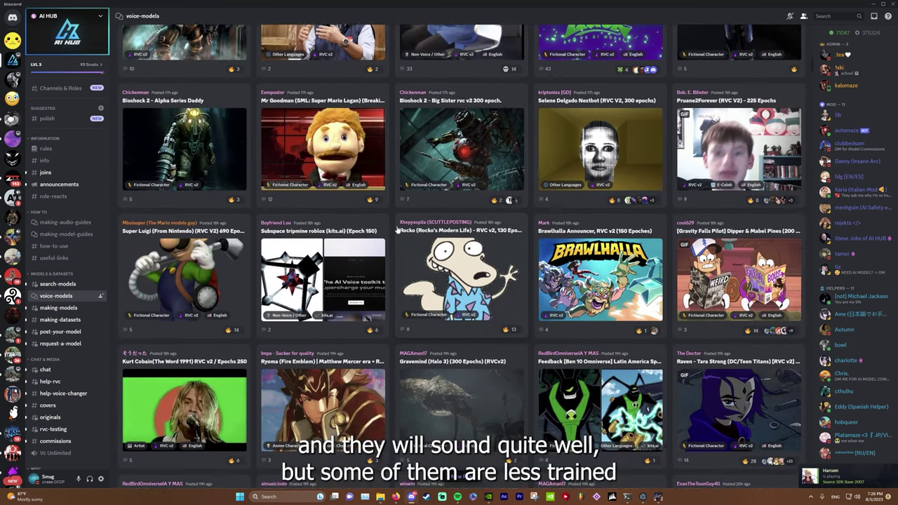
{"action": "scroll", "coordinate": [397, 229], "scroll_direction": "up", "scroll_amount": 3}
{"action": "scroll", "coordinate": [397, 229], "scroll_direction": "up", "scroll_amount": 6}
{"action": "scroll", "coordinate": [397, 229], "scroll_direction": "up", "scroll_amount": 4}
{"action": "scroll", "coordinate": [397, 229], "scroll_direction": "up", "scroll_amount": 5}
{"action": "scroll", "coordinate": [397, 230], "scroll_direction": "up", "scroll_amount": 5}
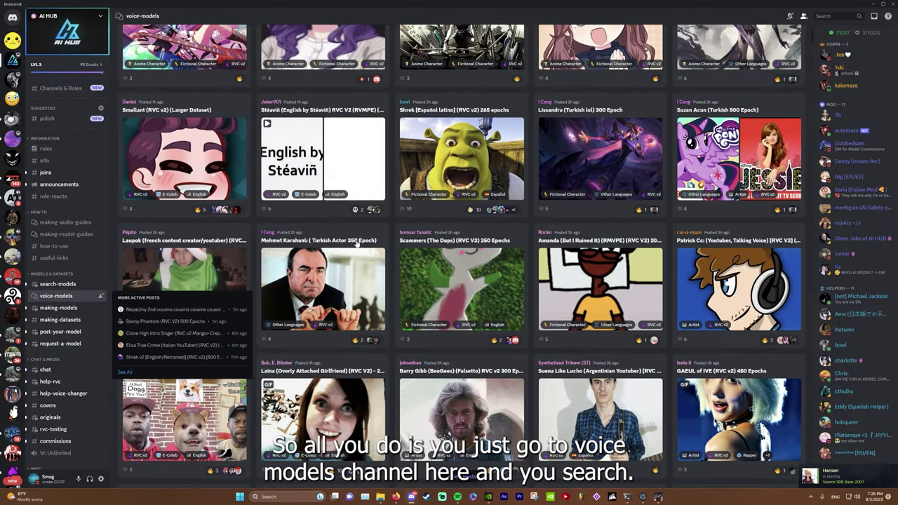
{"action": "scroll", "coordinate": [362, 242], "scroll_direction": "up", "scroll_amount": 4}
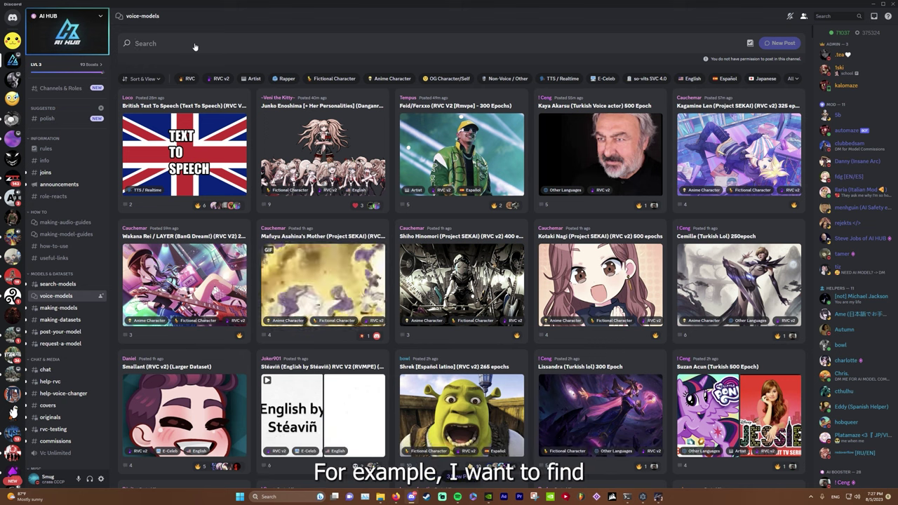
Search the voice-models forum for 'RANNI' and open the Ranni the Witch post
{"action": "left_click", "coordinate": [195, 47]}
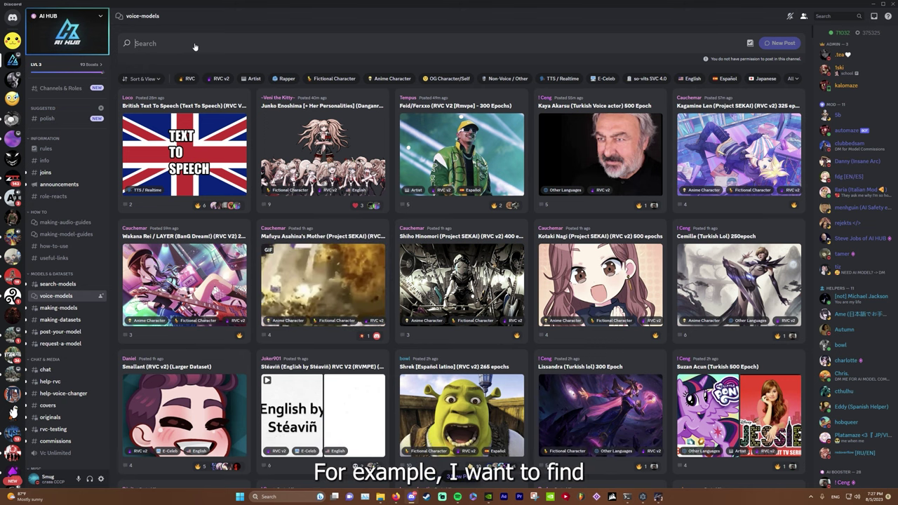
{"action": "type", "text": "RANNI"}
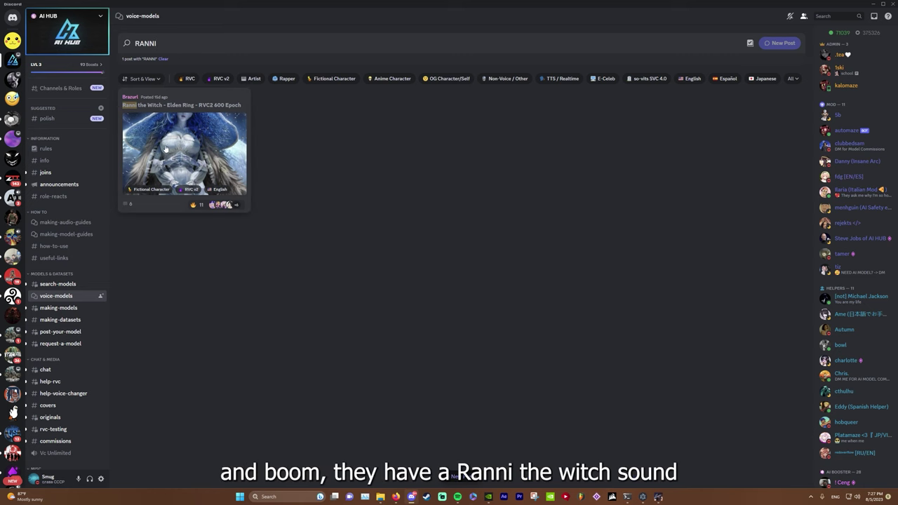
{"action": "left_click", "coordinate": [181, 146]}
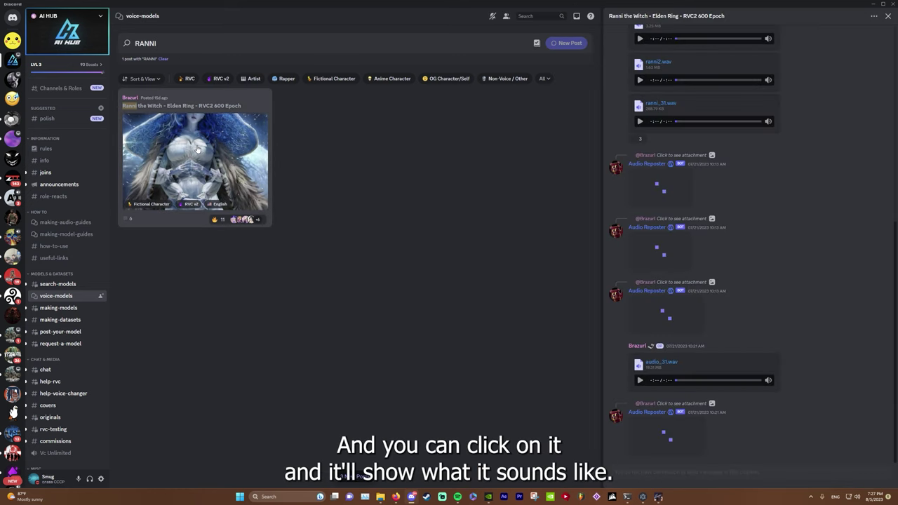
Play the ranni3.wav sample clip, then pause it
{"action": "scroll", "coordinate": [800, 298], "scroll_direction": "up", "scroll_amount": 3}
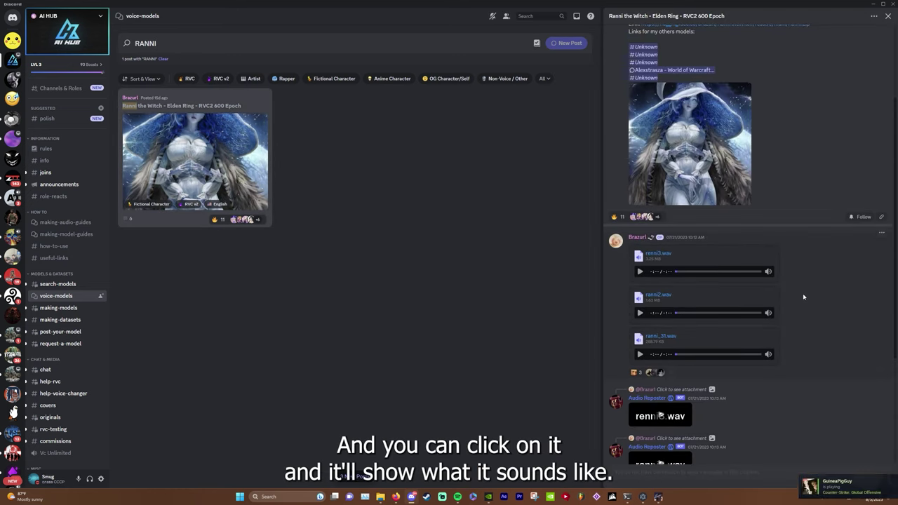
{"action": "scroll", "coordinate": [802, 293], "scroll_direction": "up", "scroll_amount": 2}
{"action": "left_click", "coordinate": [640, 342]}
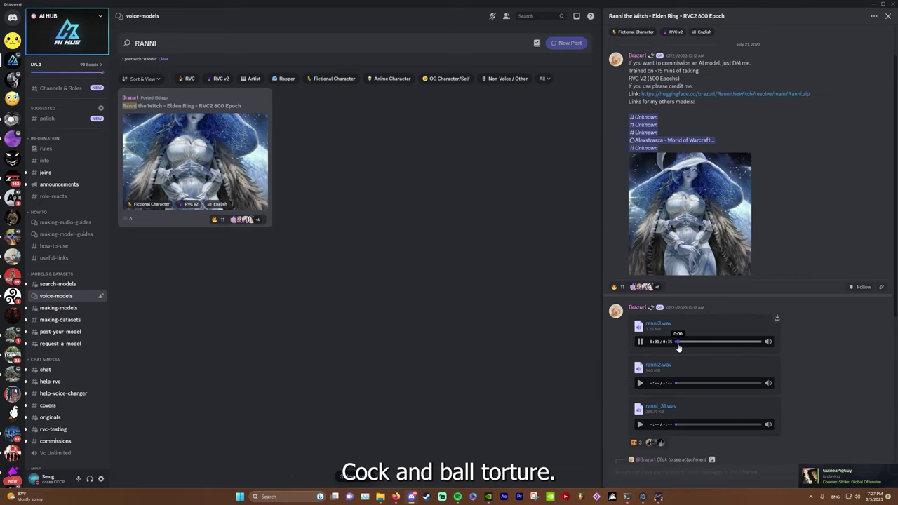
{"action": "left_click", "coordinate": [640, 342]}
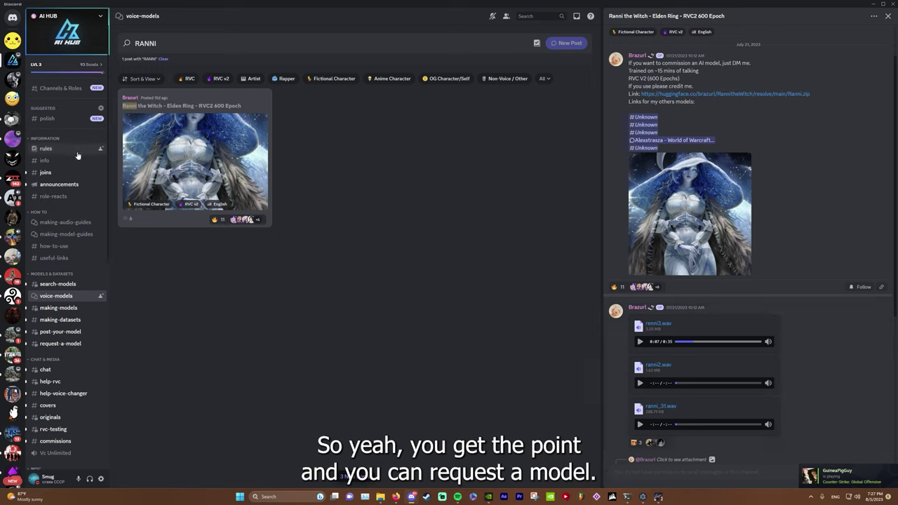
{"action": "scroll", "coordinate": [79, 160], "scroll_direction": "down", "scroll_amount": 1}
{"action": "scroll", "coordinate": [79, 160], "scroll_direction": "down", "scroll_amount": 1}
{"action": "scroll", "coordinate": [70, 210], "scroll_direction": "down", "scroll_amount": 2}
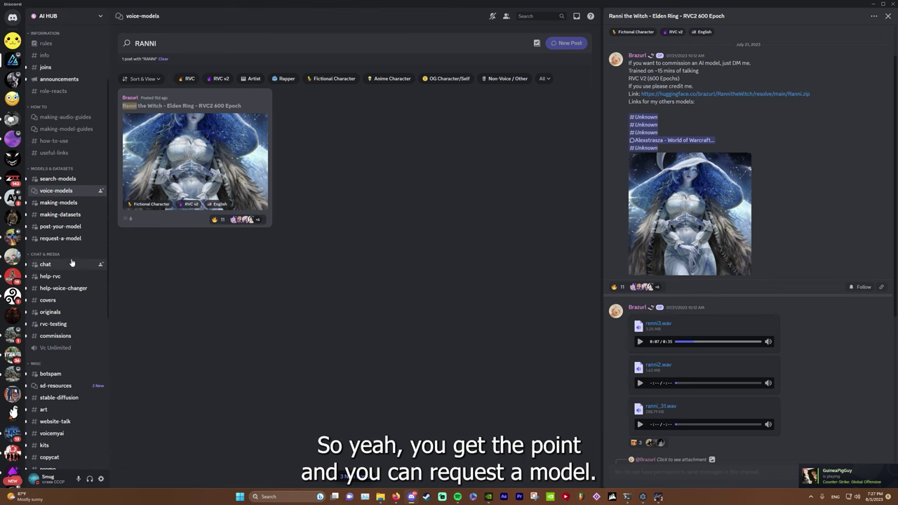
Visit the request-a-model channel and browse members' model requests
{"action": "left_click", "coordinate": [67, 242]}
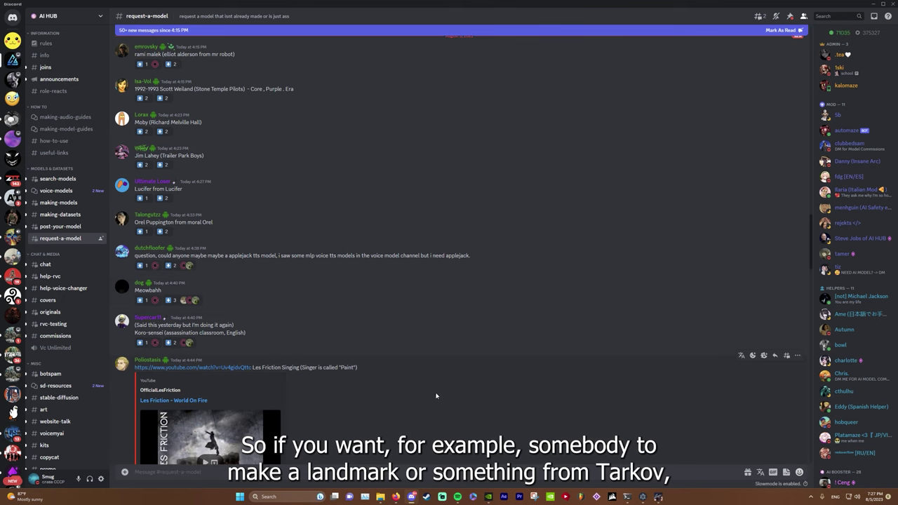
{"action": "scroll", "coordinate": [536, 348], "scroll_direction": "down", "scroll_amount": 1}
{"action": "scroll", "coordinate": [536, 348], "scroll_direction": "down", "scroll_amount": 4}
{"action": "scroll", "coordinate": [536, 348], "scroll_direction": "down", "scroll_amount": 5}
{"action": "left_click", "coordinate": [168, 472]}
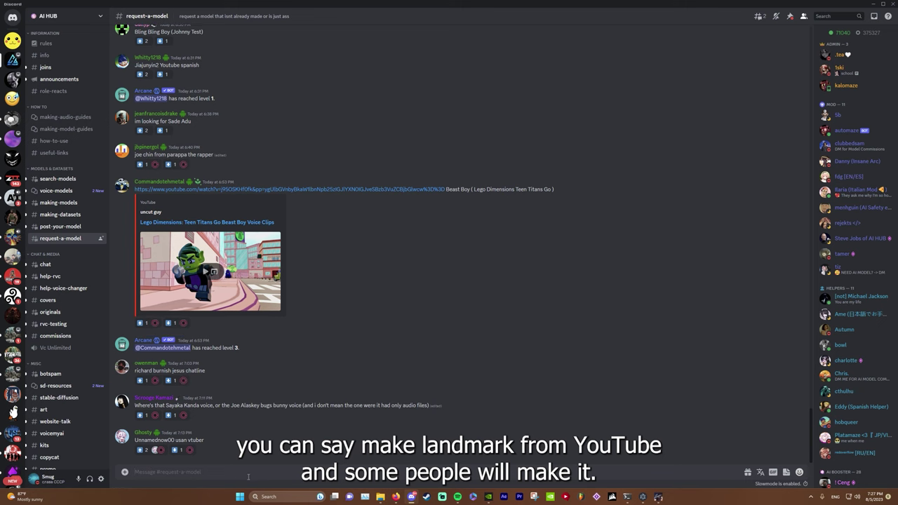
{"action": "mouse_move", "coordinate": [56, 191]}
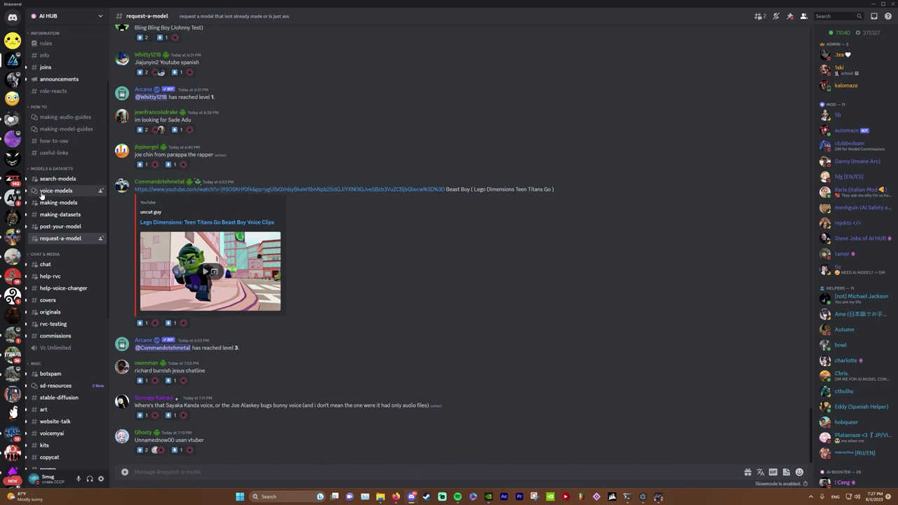
Return to the voice-models forum, close the Ranni panel and discard the RANNI draft
{"action": "left_click", "coordinate": [43, 191]}
{"action": "scroll", "coordinate": [354, 256], "scroll_direction": "down", "scroll_amount": 3}
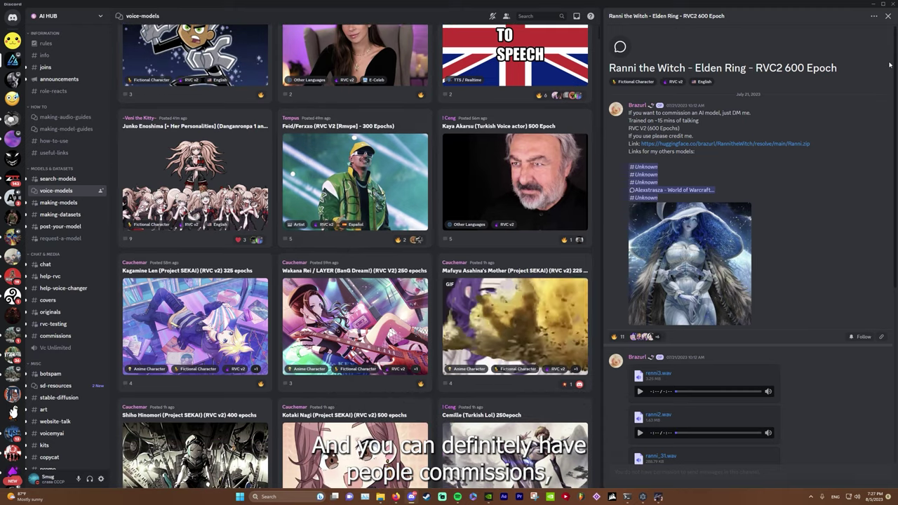
{"action": "left_click", "coordinate": [888, 16]}
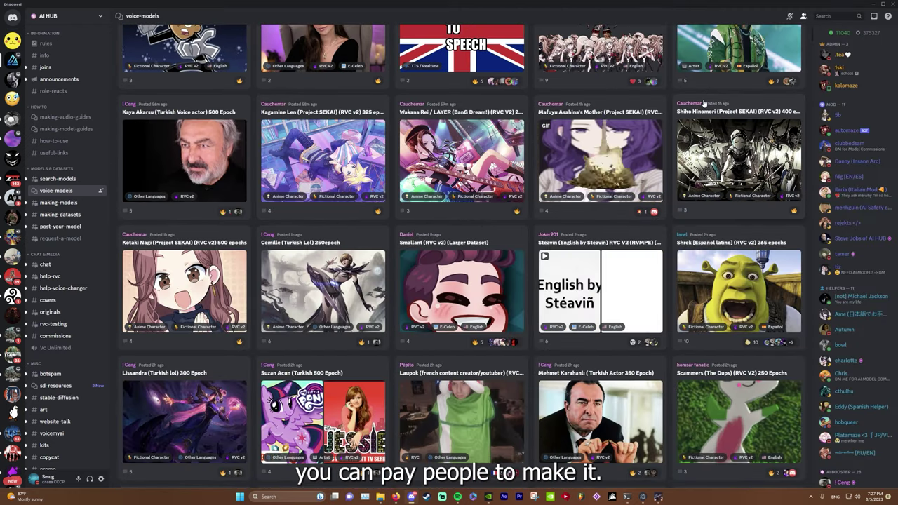
{"action": "scroll", "coordinate": [599, 161], "scroll_direction": "up", "scroll_amount": 1}
{"action": "scroll", "coordinate": [600, 232], "scroll_direction": "up", "scroll_amount": 2}
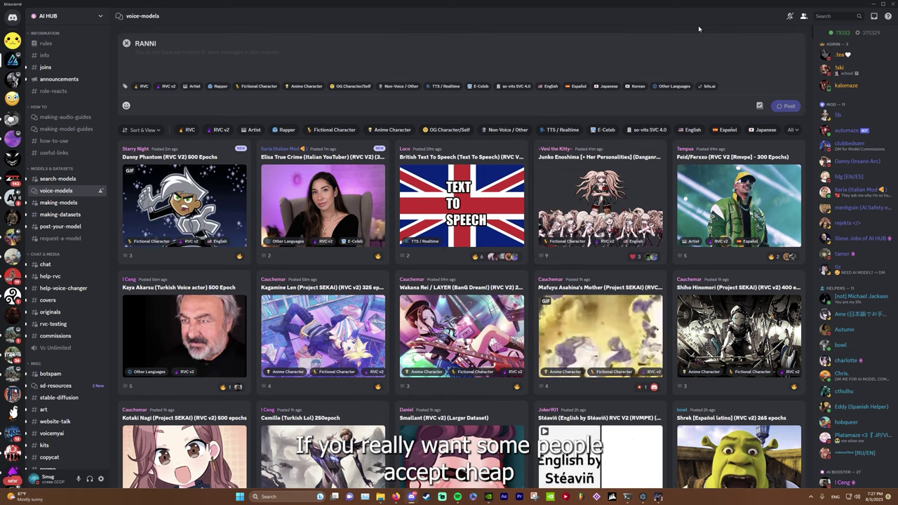
{"action": "key", "text": "Escape"}
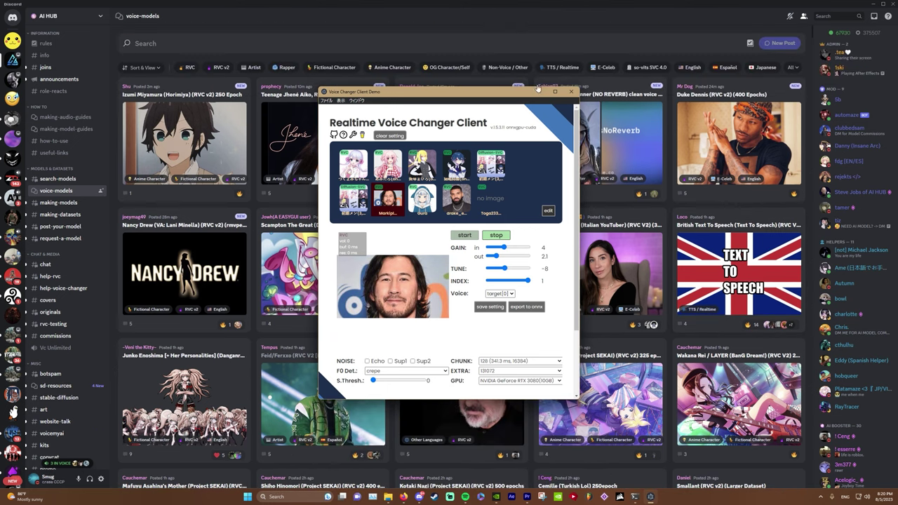
Minimize the voice changer and open the Danny Phantom (RVC V2) 500 Epochs post
{"action": "left_click", "coordinate": [539, 92]}
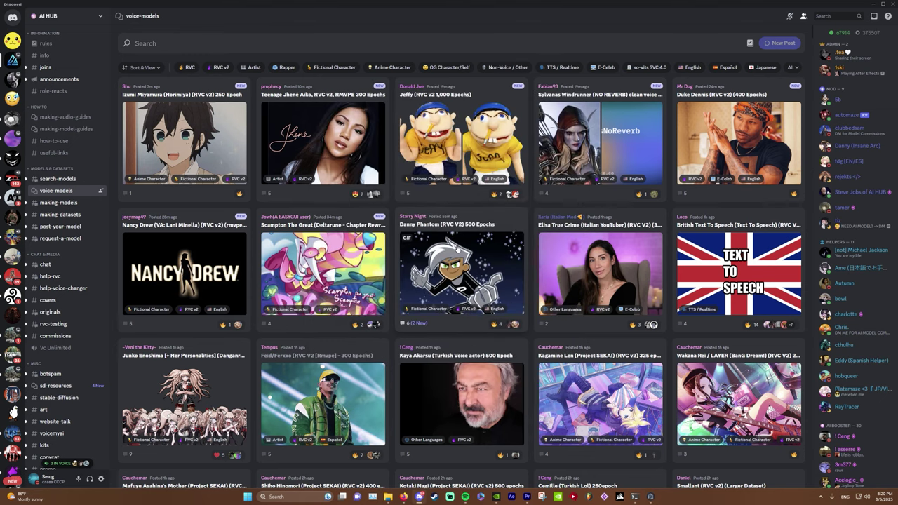
{"action": "left_click", "coordinate": [489, 242]}
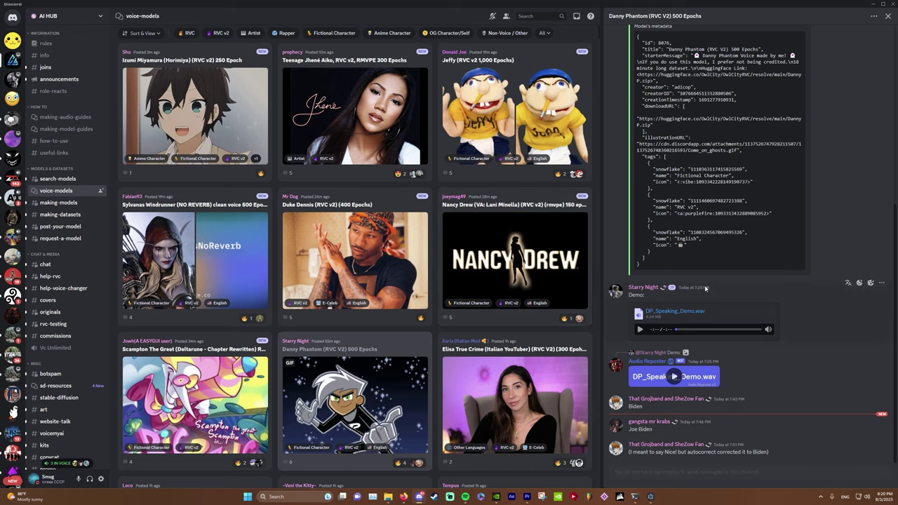
{"action": "scroll", "coordinate": [701, 175], "scroll_direction": "up", "scroll_amount": 5}
{"action": "scroll", "coordinate": [700, 149], "scroll_direction": "up", "scroll_amount": 5}
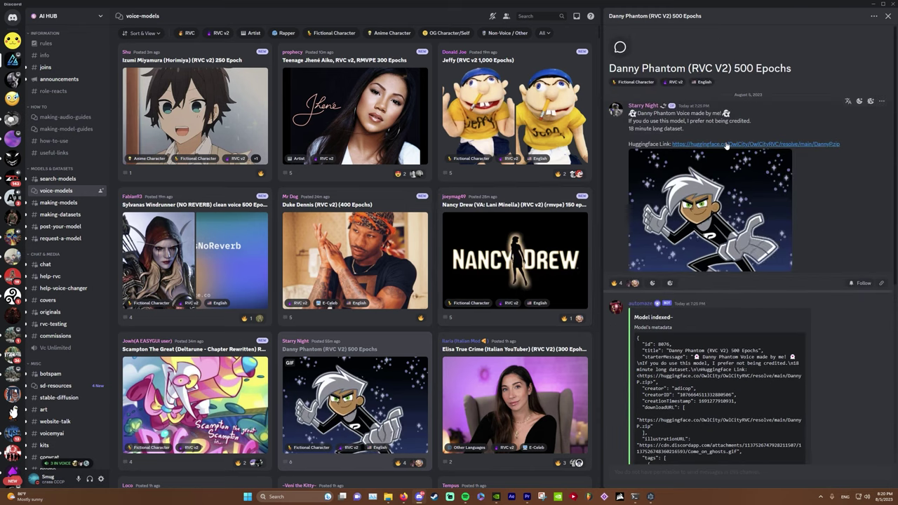
Open Models and Voices > Drake and drag its .pth file toward the voice changer
{"action": "left_click", "coordinate": [389, 496]}
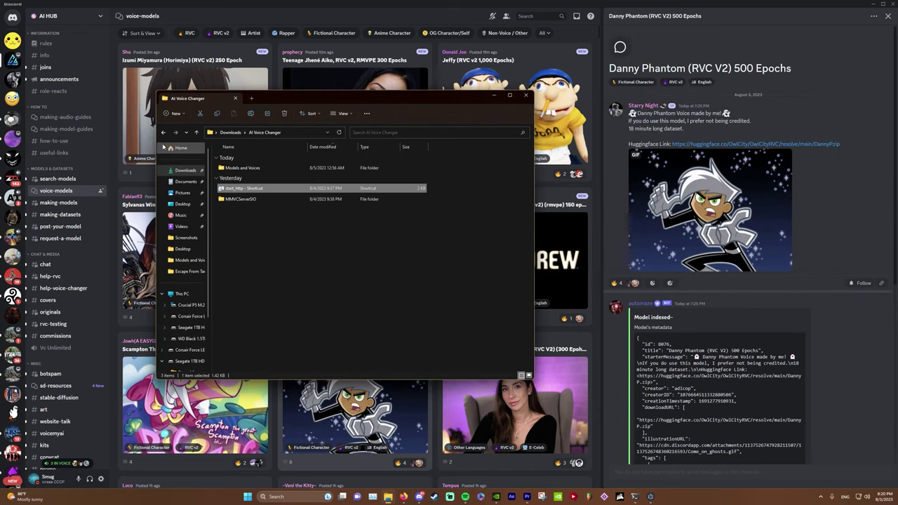
{"action": "double_click", "coordinate": [284, 167]}
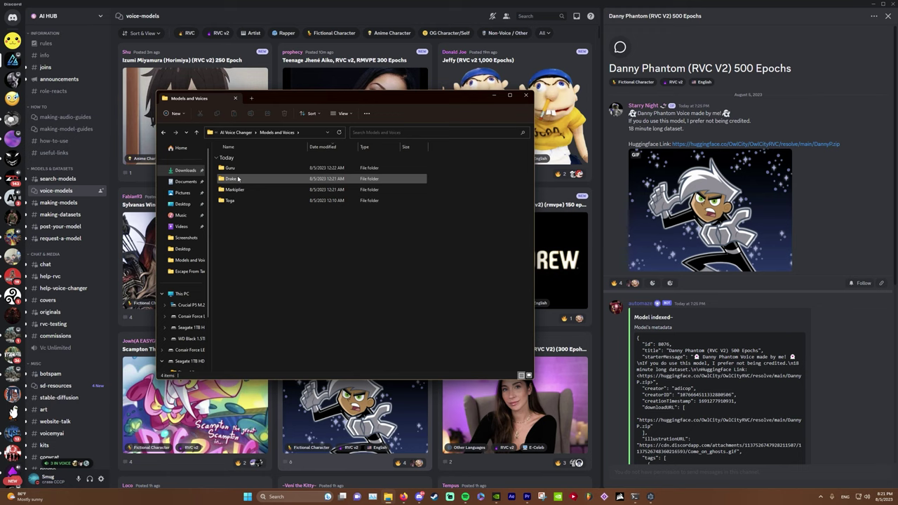
{"action": "double_click", "coordinate": [238, 179]}
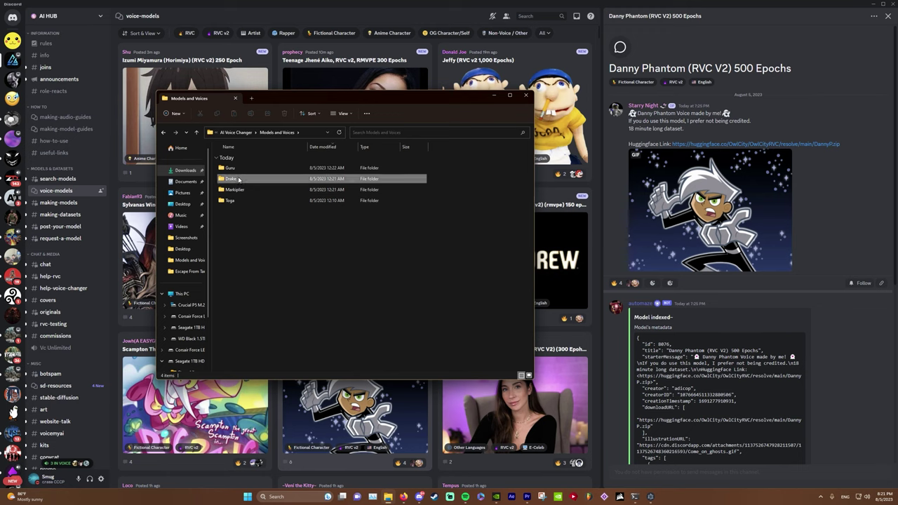
{"action": "left_click", "coordinate": [257, 181]}
{"action": "left_click", "coordinate": [266, 168]}
{"action": "left_click_drag", "start_coordinate": [264, 170], "coordinate": [627, 374]}
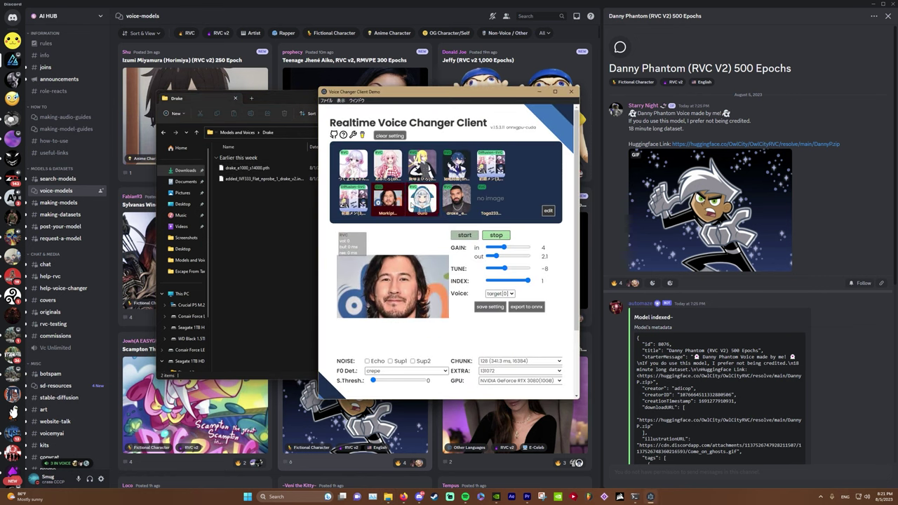
{"action": "left_click", "coordinate": [548, 212]}
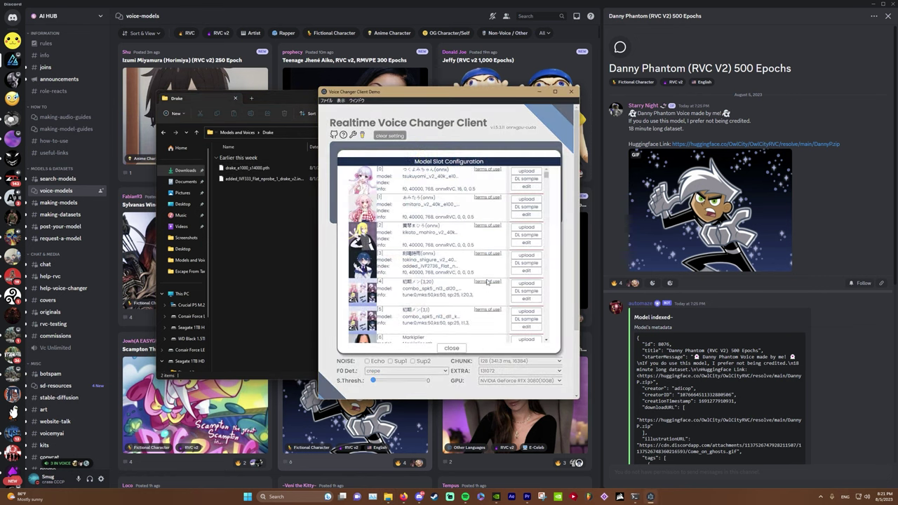
{"action": "scroll", "coordinate": [461, 280], "scroll_direction": "down", "scroll_amount": 5}
{"action": "left_click", "coordinate": [522, 279]}
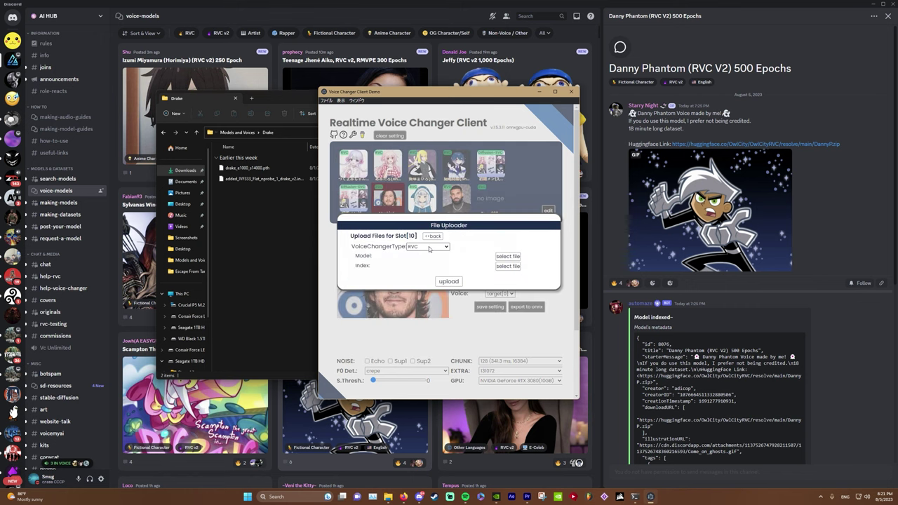
{"action": "left_click_drag", "start_coordinate": [281, 98], "coordinate": [191, 90]}
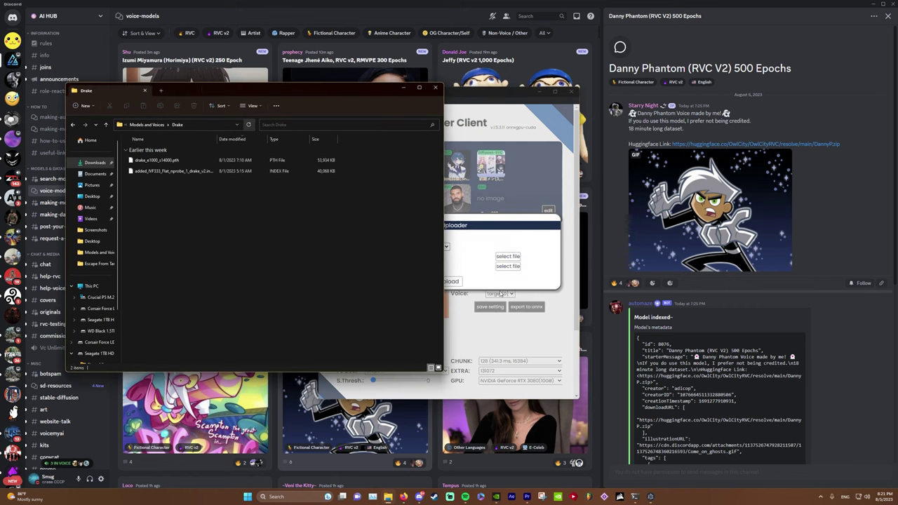
{"action": "mouse_move", "coordinate": [367, 90]}
{"action": "left_mouse_down"}
{"action": "mouse_move", "coordinate": [747, 210]}
{"action": "mouse_move", "coordinate": [793, 210]}
{"action": "left_mouse_up"}
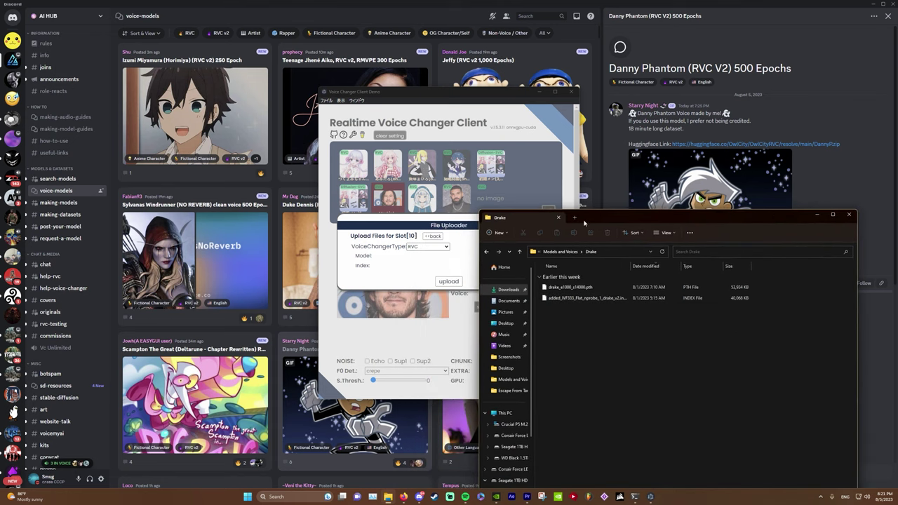
{"action": "mouse_move", "coordinate": [611, 211]}
{"action": "left_mouse_down"}
{"action": "mouse_move", "coordinate": [605, 346]}
{"action": "mouse_move", "coordinate": [614, 353]}
{"action": "left_mouse_up"}
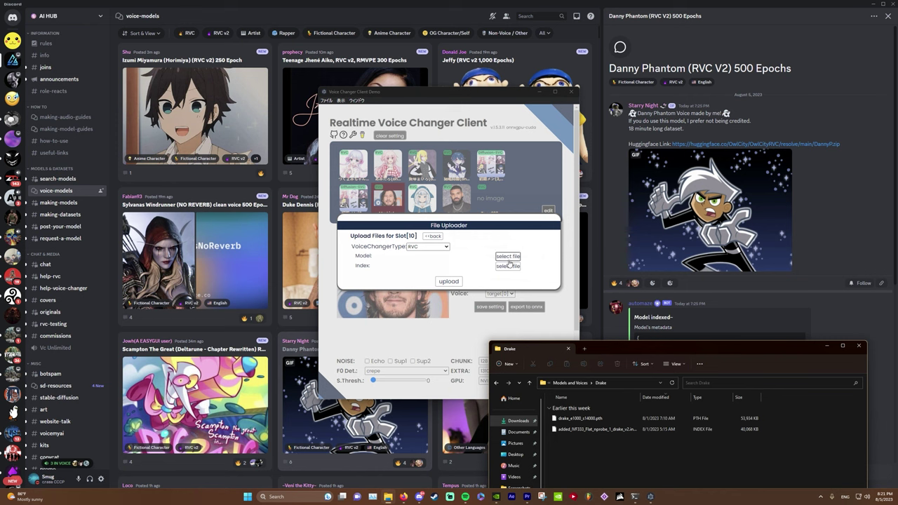
{"action": "left_click", "coordinate": [433, 236]}
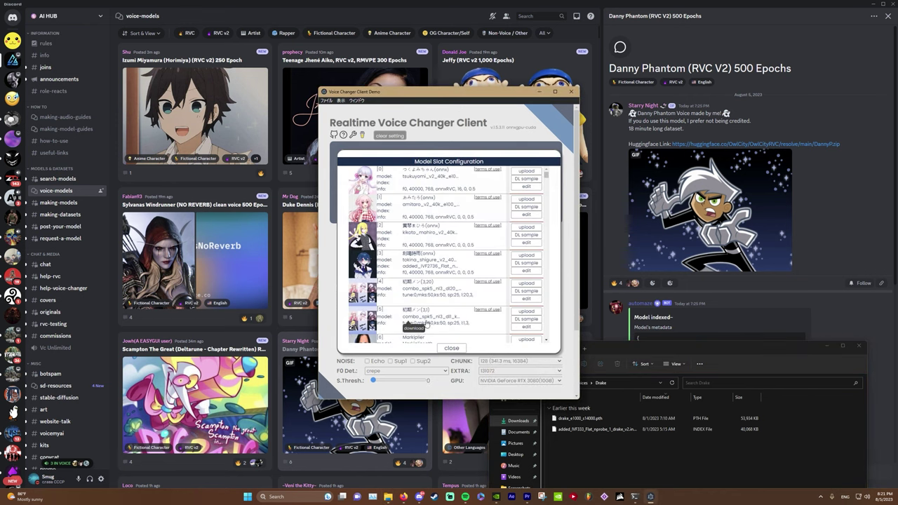
{"action": "scroll", "coordinate": [364, 261], "scroll_direction": "down", "scroll_amount": 3}
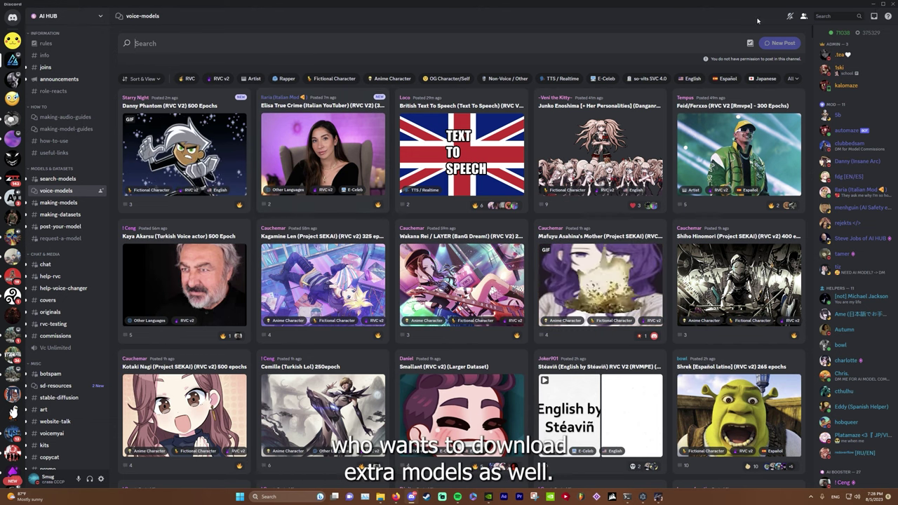
Minimize Discord to reveal Hugging Face's vcclient000 files page in Firefox
{"action": "left_click", "coordinate": [874, 5]}
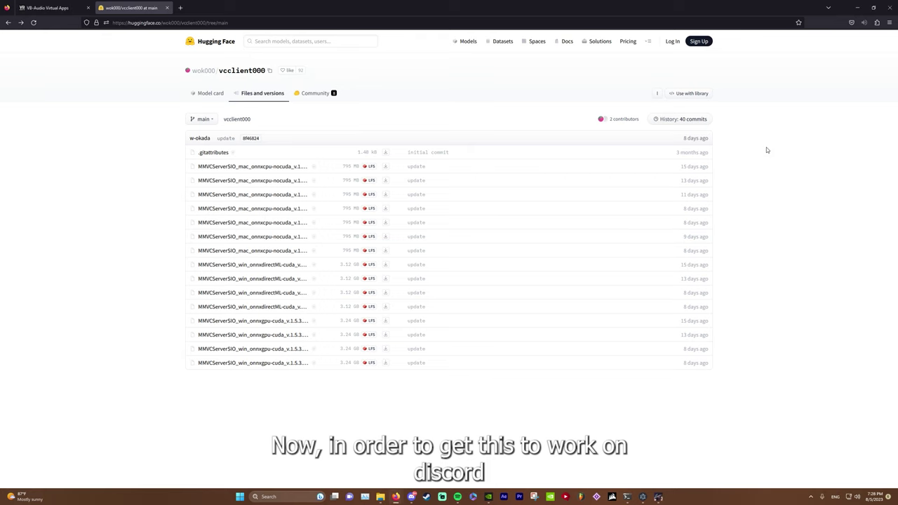
Show VB-Audio's VB-CABLE download page, then bring the AI Voice Changer folder forward
{"action": "left_click", "coordinate": [51, 8]}
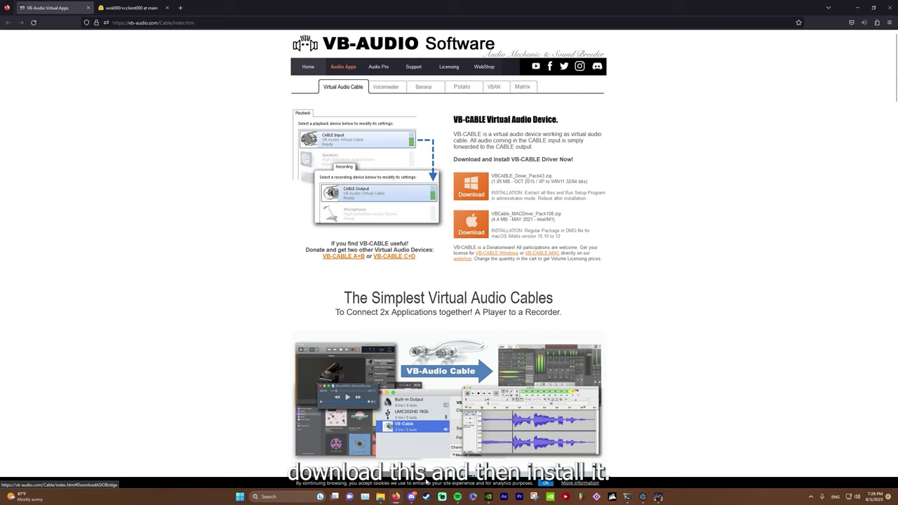
{"action": "left_click", "coordinate": [379, 497]}
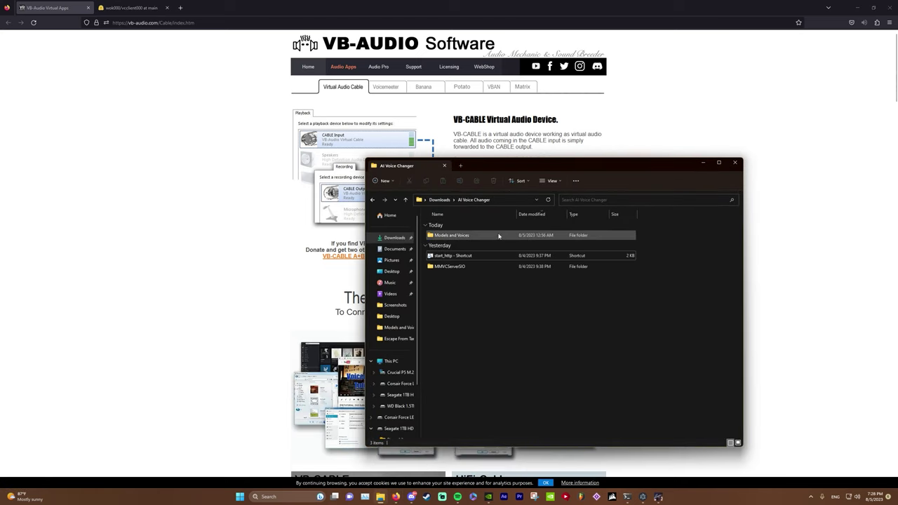
Go to Downloads and open the Virtual Microphone folder holding the VBCABLE setup installers
{"action": "left_click", "coordinate": [441, 199]}
{"action": "double_click", "coordinate": [465, 252]}
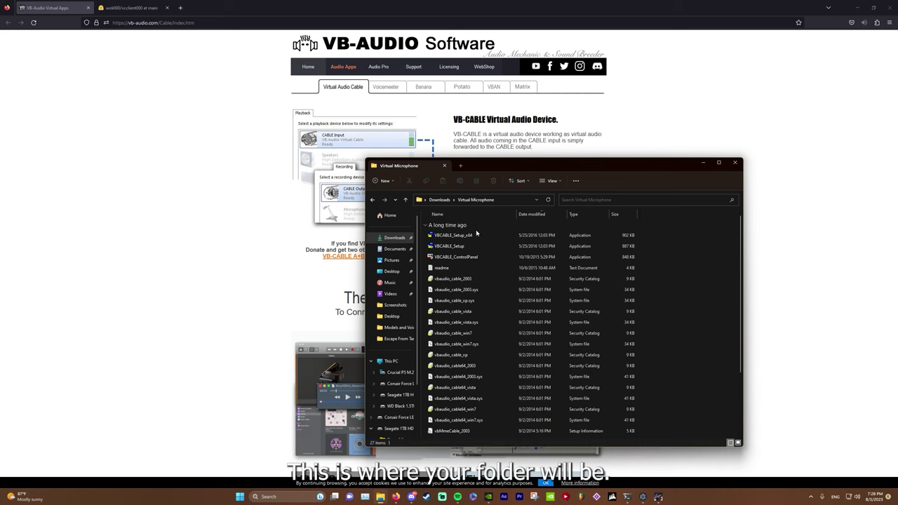
{"action": "scroll", "coordinate": [476, 218], "scroll_direction": "down", "scroll_amount": 3}
{"action": "scroll", "coordinate": [474, 223], "scroll_direction": "up", "scroll_amount": 3}
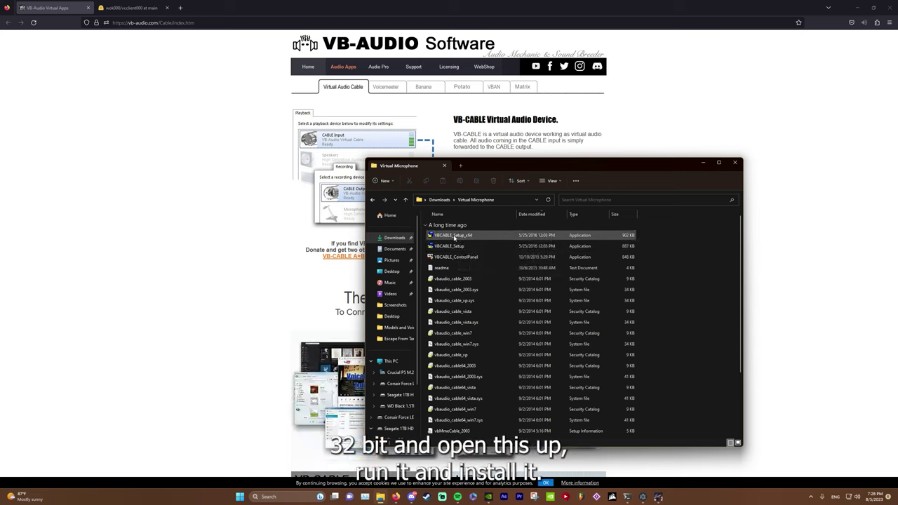
Restore the voice changer and set its AUDIO output to CABLE Input (VB-Audio Virtual Cable)
{"action": "left_click", "coordinate": [703, 166]}
{"action": "left_click", "coordinate": [644, 496]}
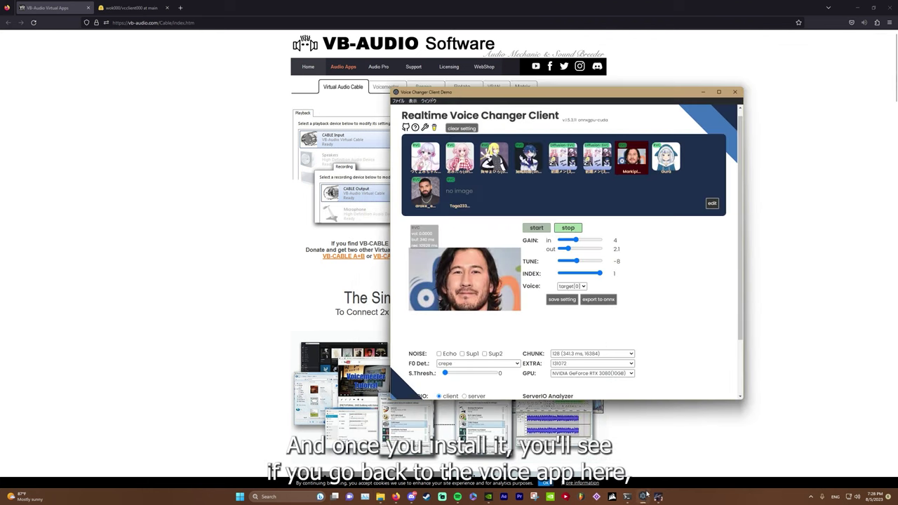
{"action": "scroll", "coordinate": [698, 326], "scroll_direction": "down", "scroll_amount": 1}
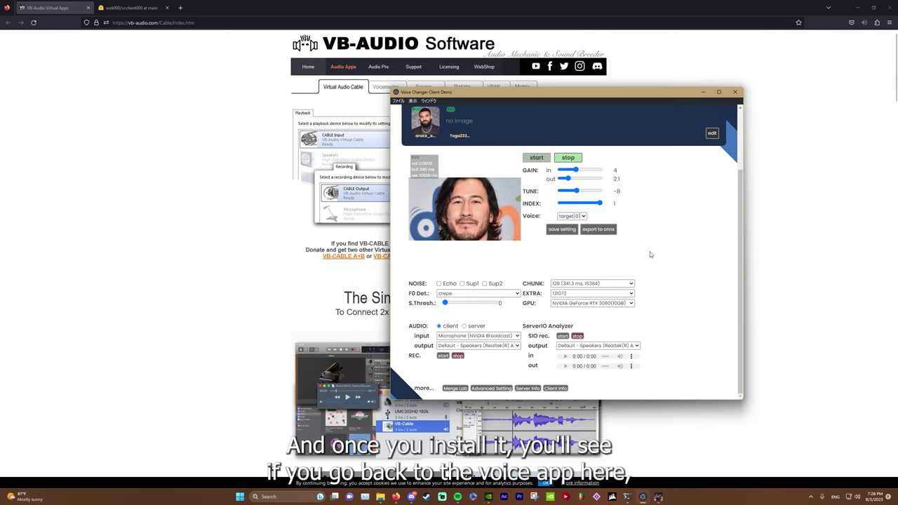
{"action": "scroll", "coordinate": [660, 277], "scroll_direction": "up", "scroll_amount": 1}
{"action": "scroll", "coordinate": [677, 302], "scroll_direction": "down", "scroll_amount": 1}
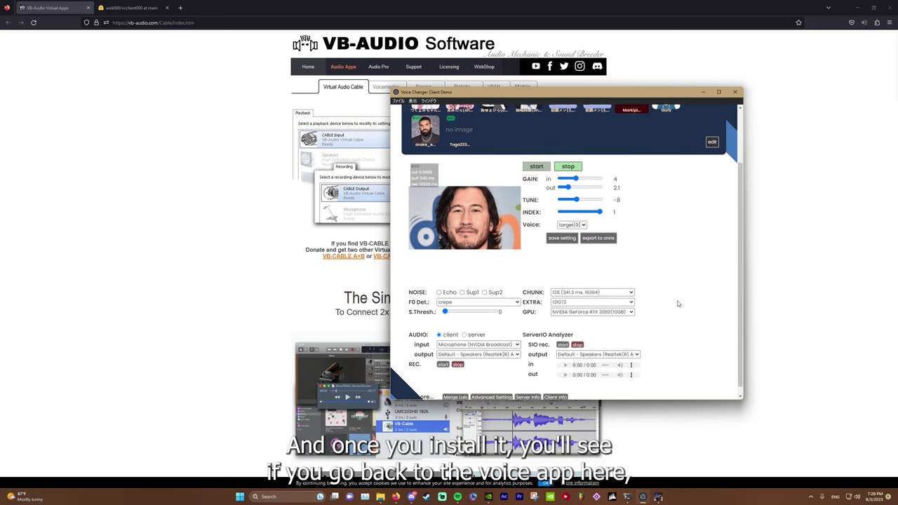
{"action": "left_click", "coordinate": [511, 352]}
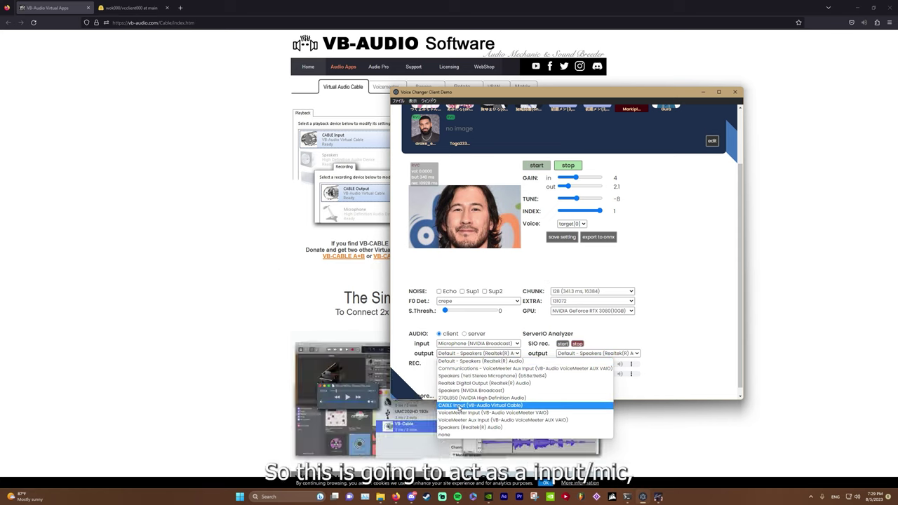
{"action": "left_click", "coordinate": [492, 406]}
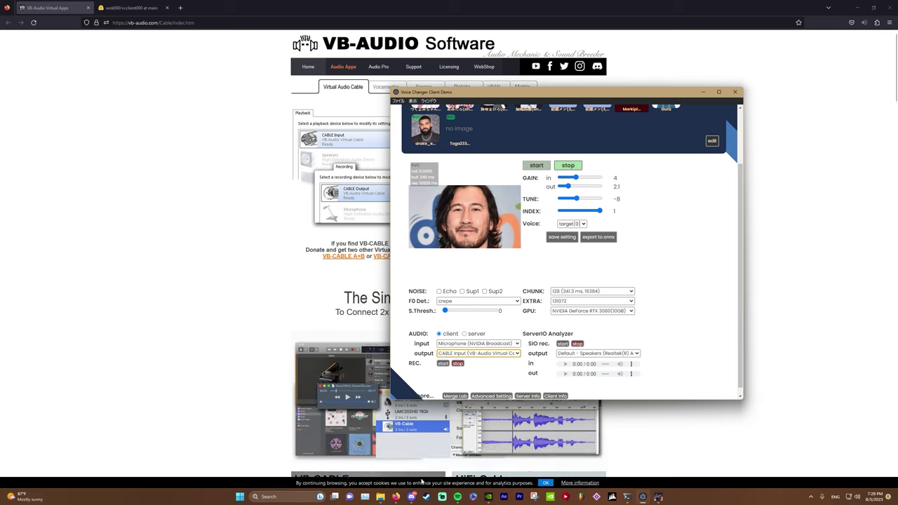
Set Discord's Voice & Video input device to CABLE Output
{"action": "left_click", "coordinate": [411, 496]}
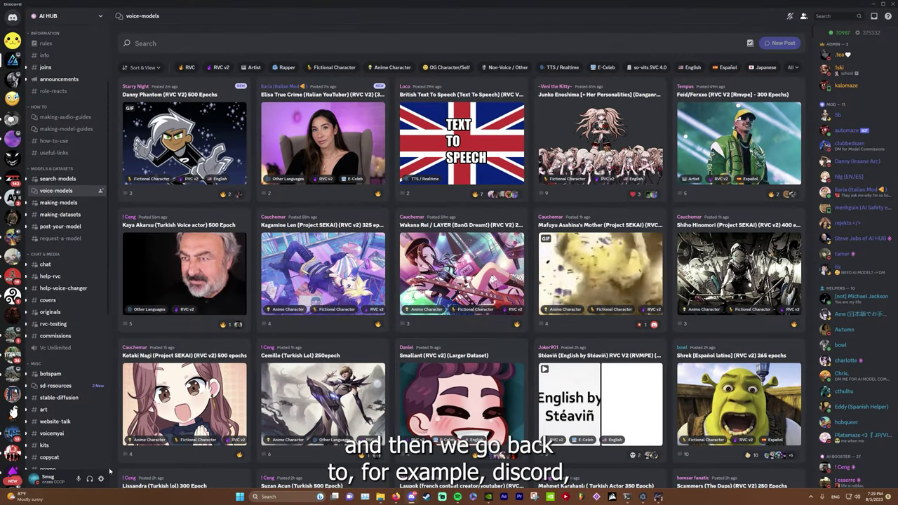
{"action": "left_click", "coordinate": [101, 479]}
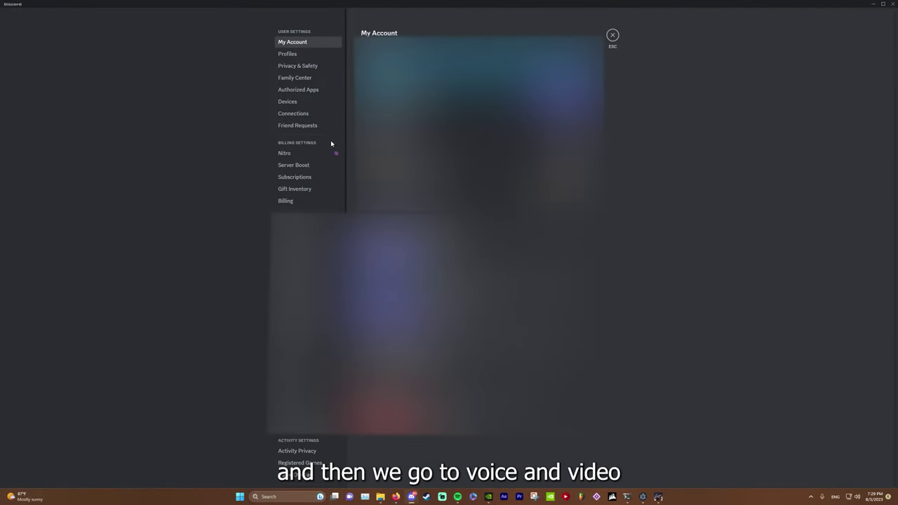
{"action": "left_click", "coordinate": [302, 164]}
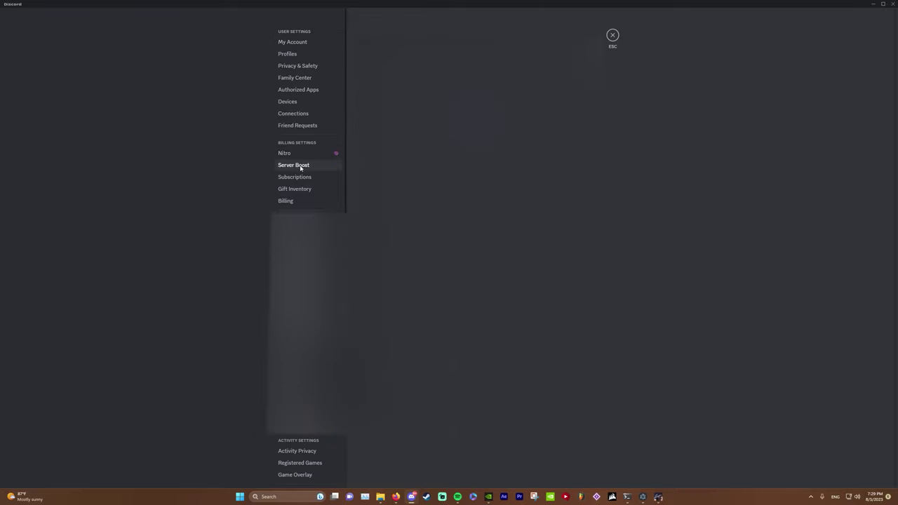
{"action": "left_click", "coordinate": [303, 240]}
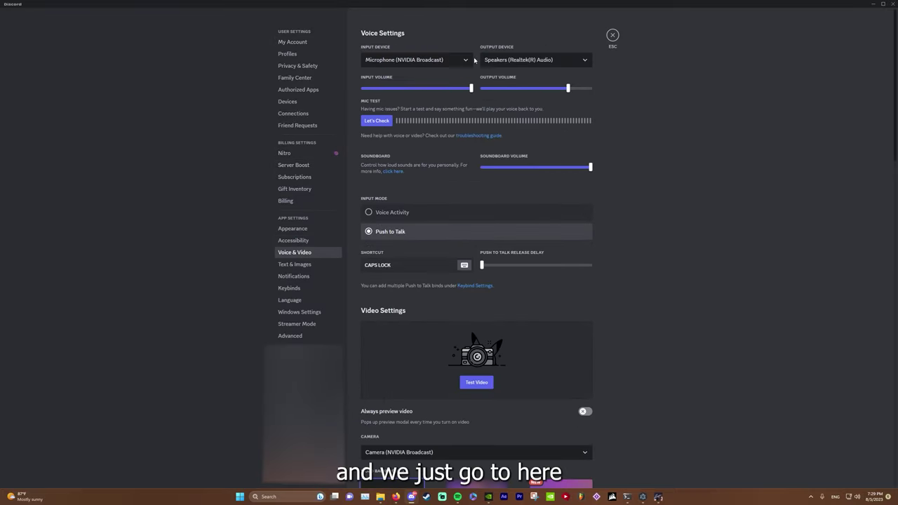
{"action": "left_click", "coordinate": [466, 61]}
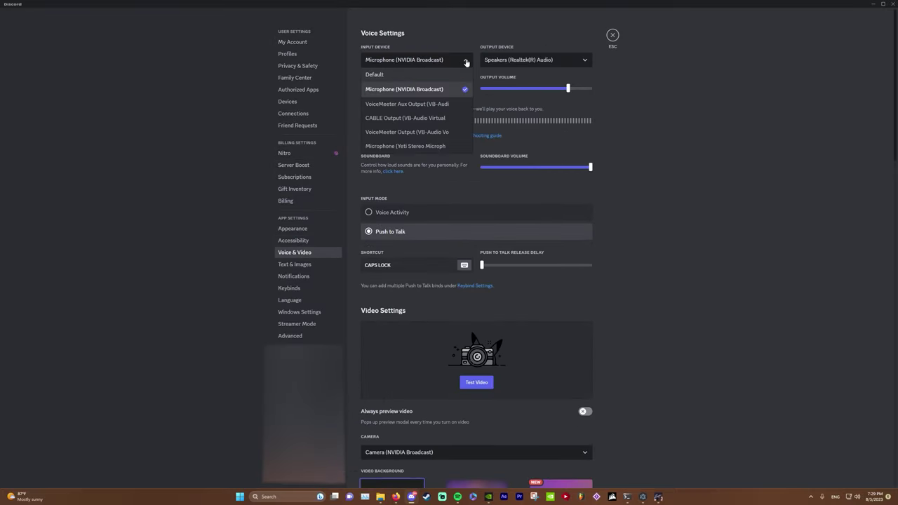
{"action": "left_click", "coordinate": [426, 119]}
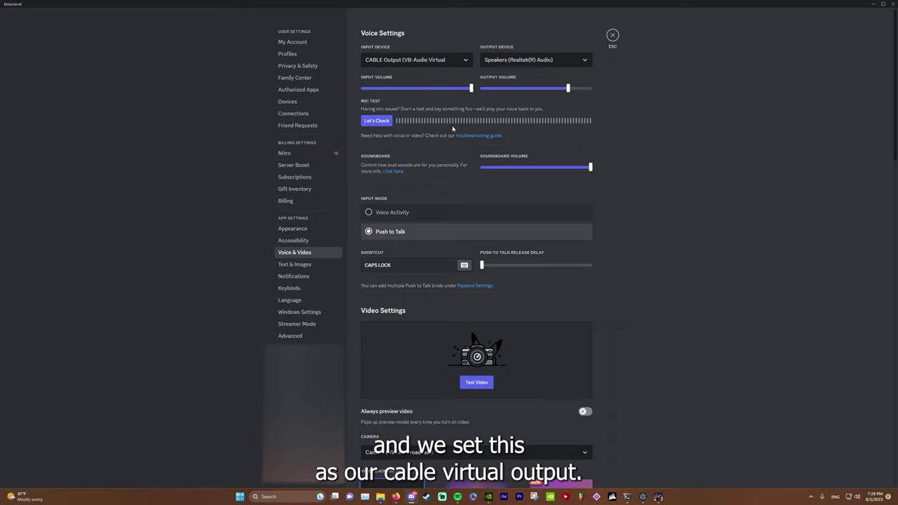
Start the voice changer, run a mic test, then revert input to Microphone (NVIDIA Broadcast)
{"action": "left_click", "coordinate": [627, 497]}
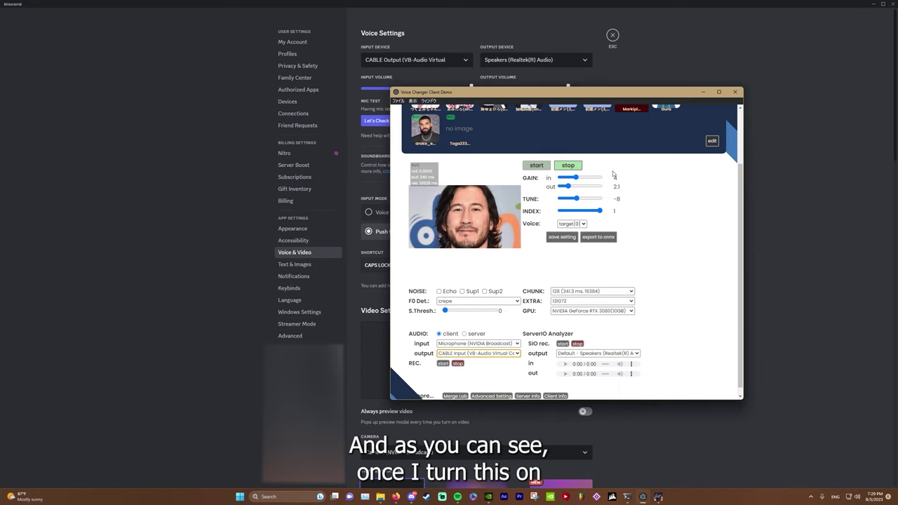
{"action": "left_click", "coordinate": [545, 165]}
{"action": "left_click", "coordinate": [567, 84]}
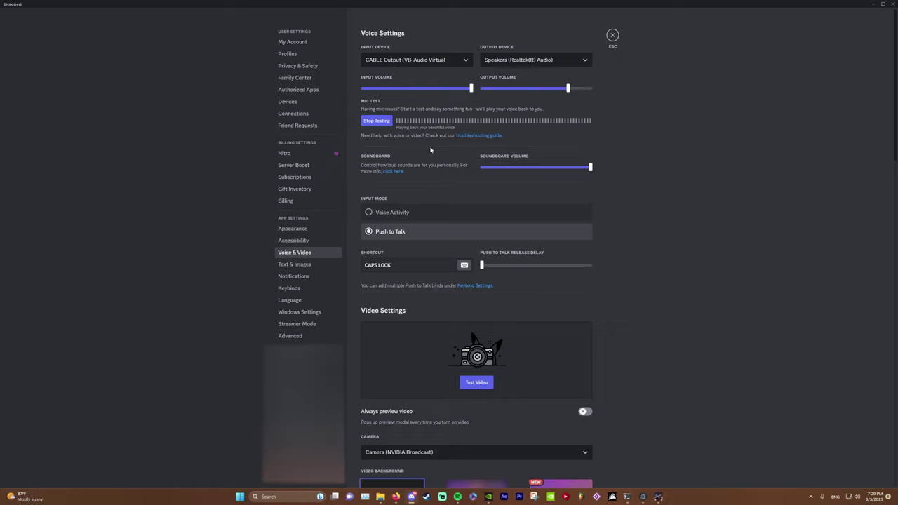
{"action": "left_click", "coordinate": [376, 121]}
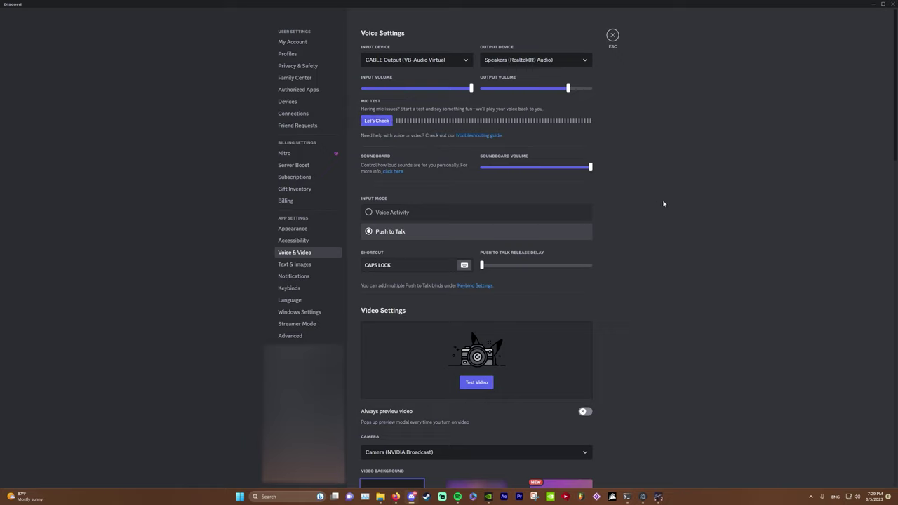
{"action": "left_click", "coordinate": [458, 63]}
{"action": "left_click", "coordinate": [433, 87]}
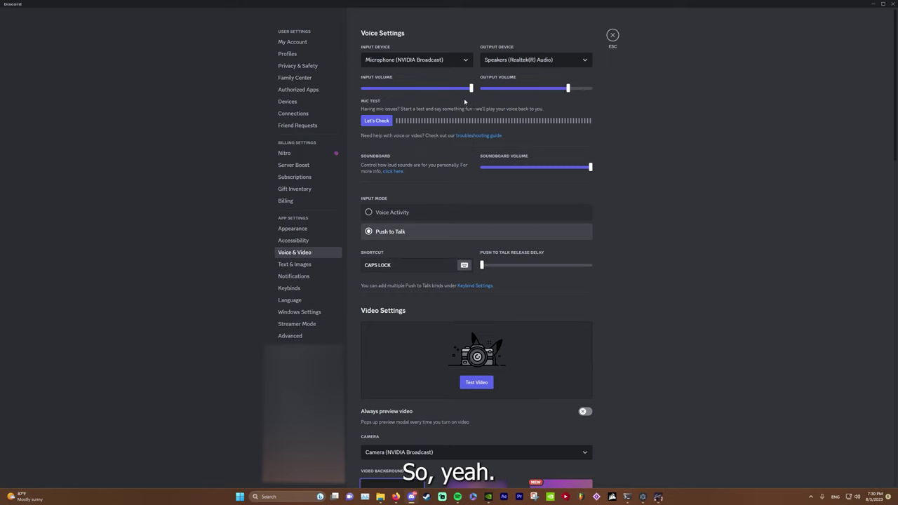
Dismiss NVIDIA Broadcast, minimize Discord and centre the voice changer window over Firefox
{"action": "left_click", "coordinate": [641, 498]}
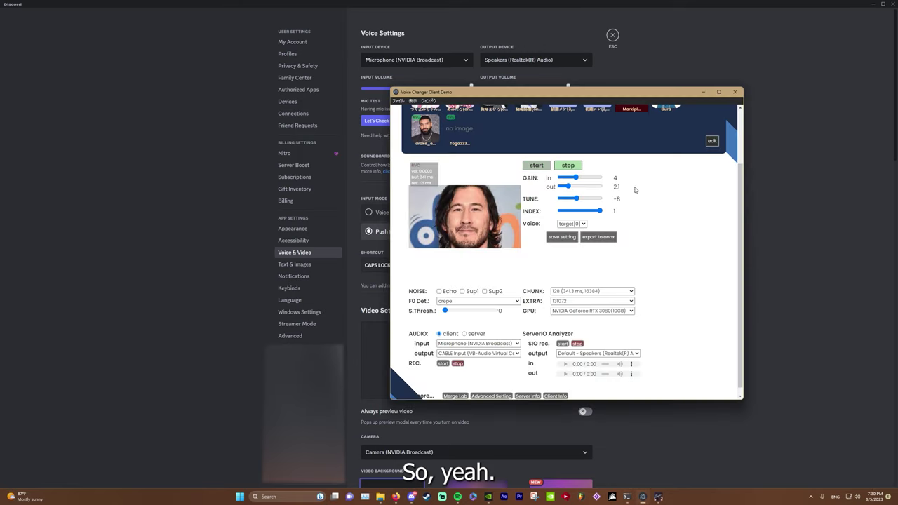
{"action": "left_click", "coordinate": [826, 277]}
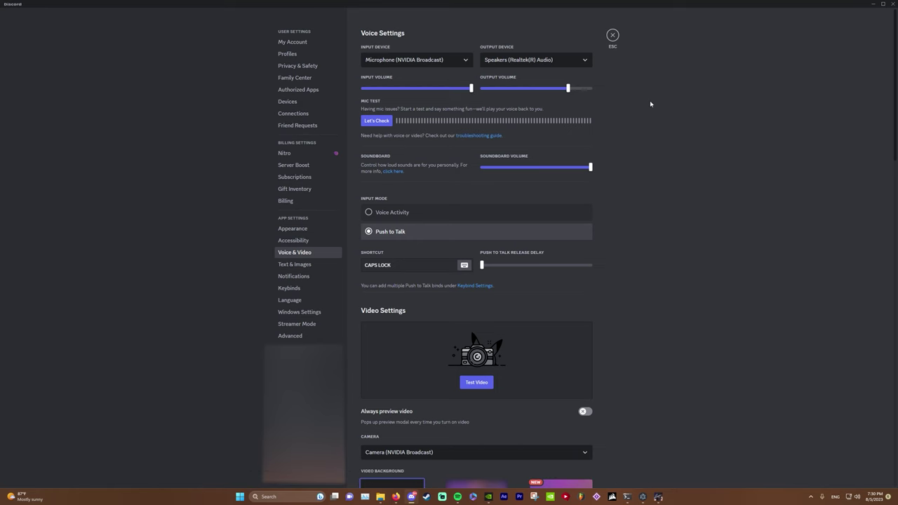
{"action": "left_click", "coordinate": [873, 7]}
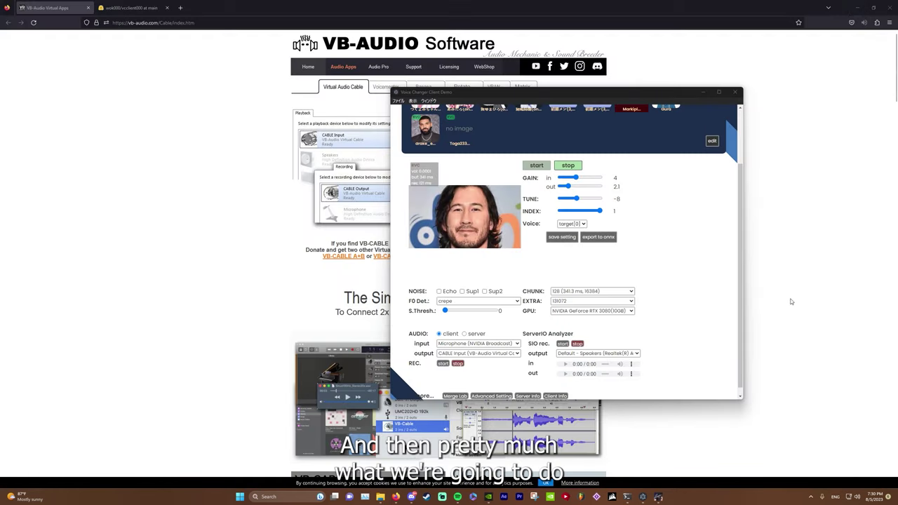
{"action": "left_click_drag", "start_coordinate": [698, 92], "coordinate": [580, 74]}
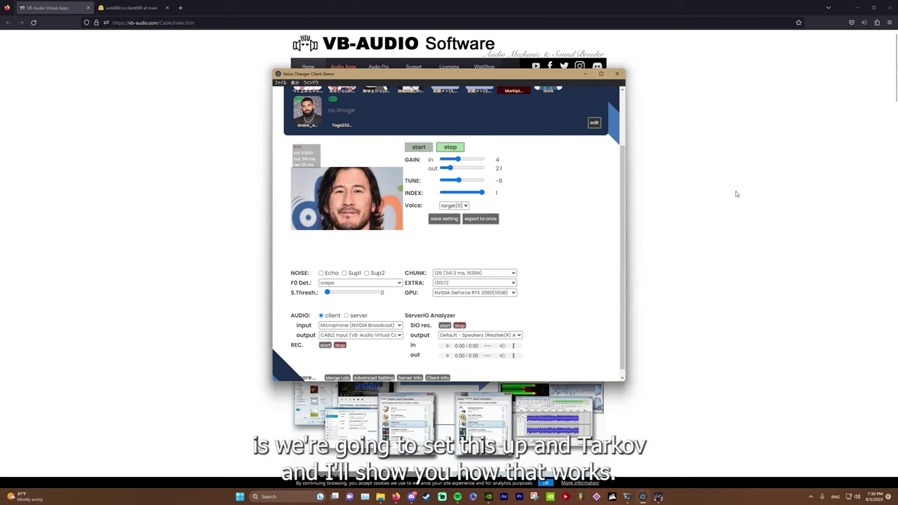
{"action": "scroll", "coordinate": [742, 224], "scroll_direction": "down", "scroll_amount": 1}
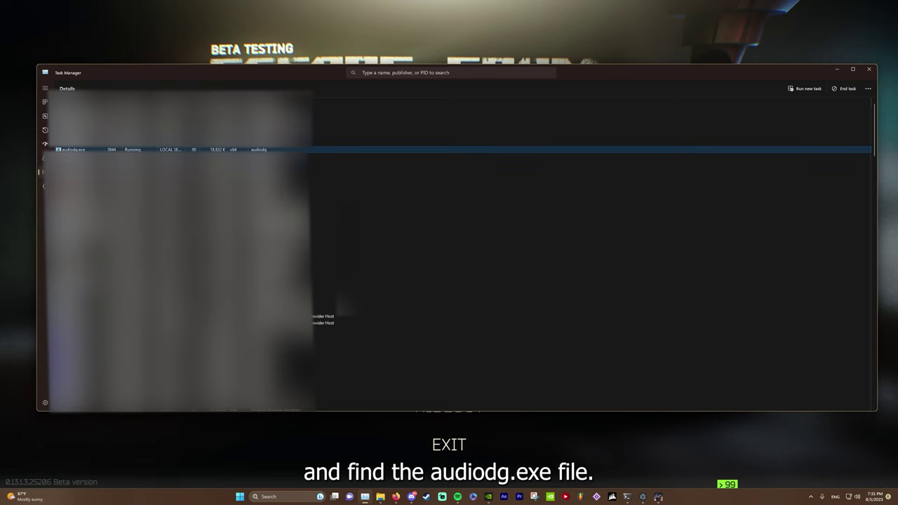
Set audiodg.exe to High priority and restrict its affinity to CPU 0 only
{"action": "right_click", "coordinate": [105, 151]}
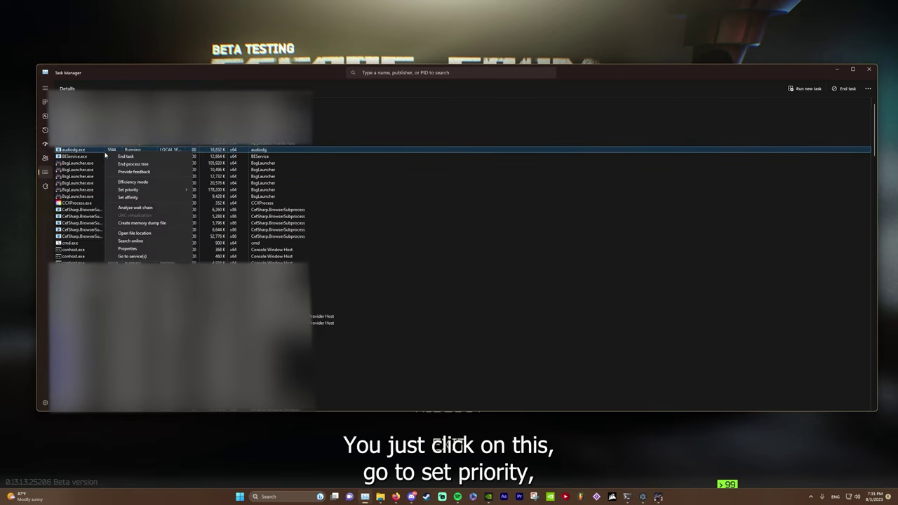
{"action": "mouse_move", "coordinate": [129, 189]}
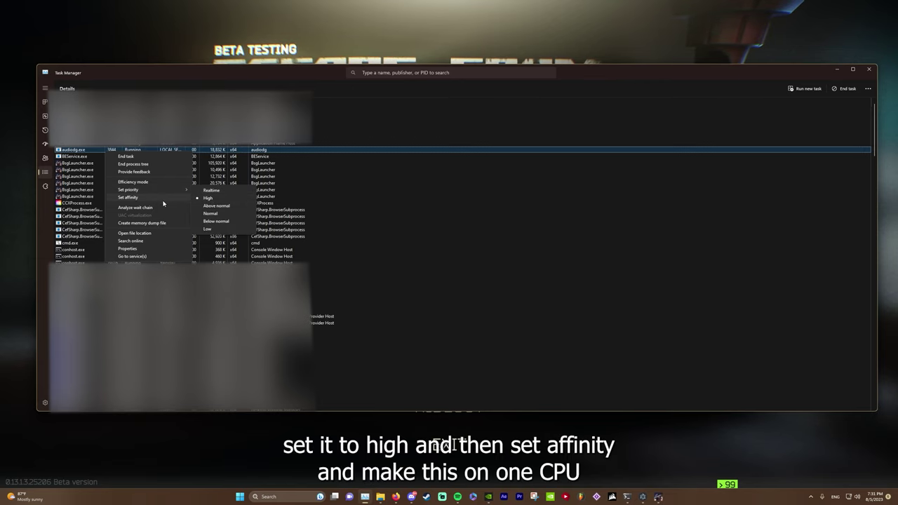
{"action": "left_click", "coordinate": [208, 198]}
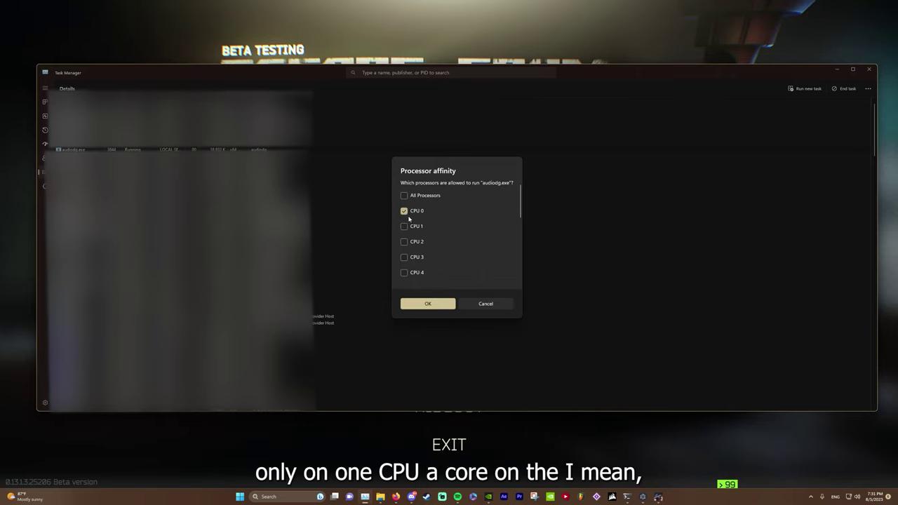
{"action": "left_click", "coordinate": [427, 303]}
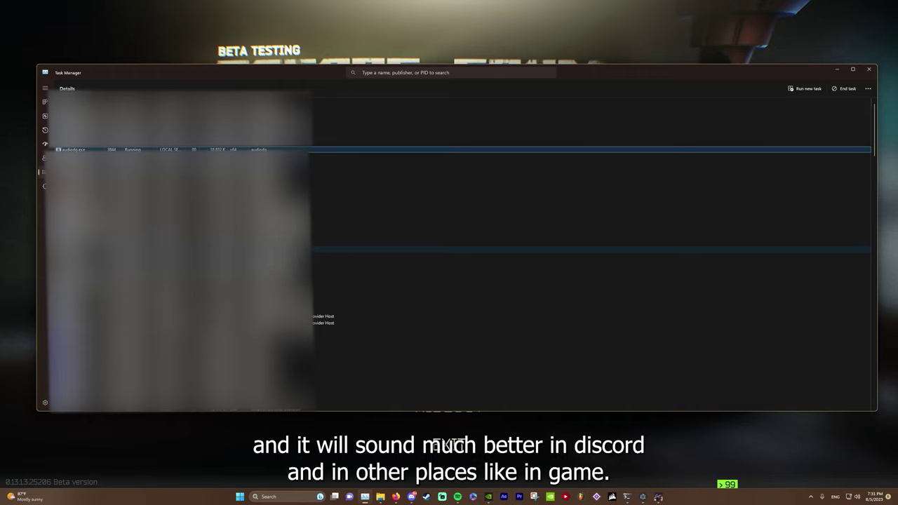
{"action": "scroll", "coordinate": [592, 253], "scroll_direction": "up", "scroll_amount": 1}
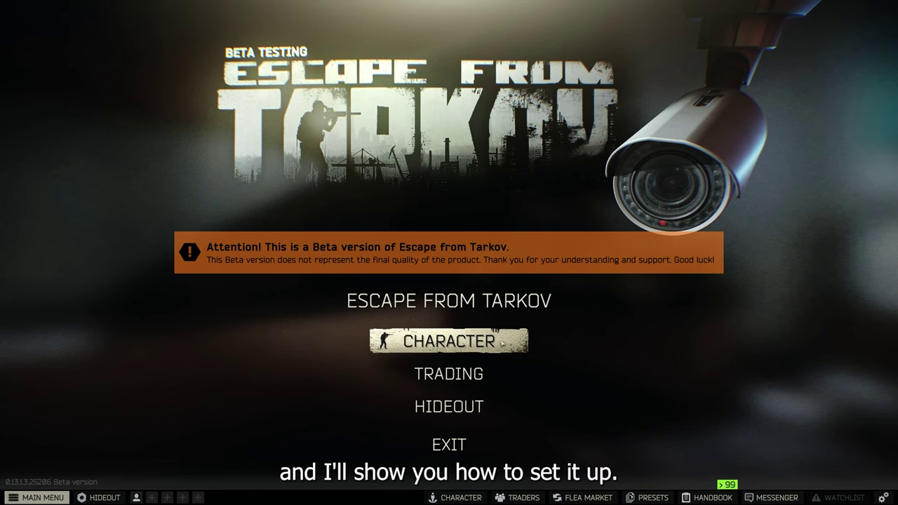
Choose CABLE Output (VB-Audio Virtual Cable) as Tarkov's VOIP device in the Sound settings
{"action": "left_click", "coordinate": [503, 343]}
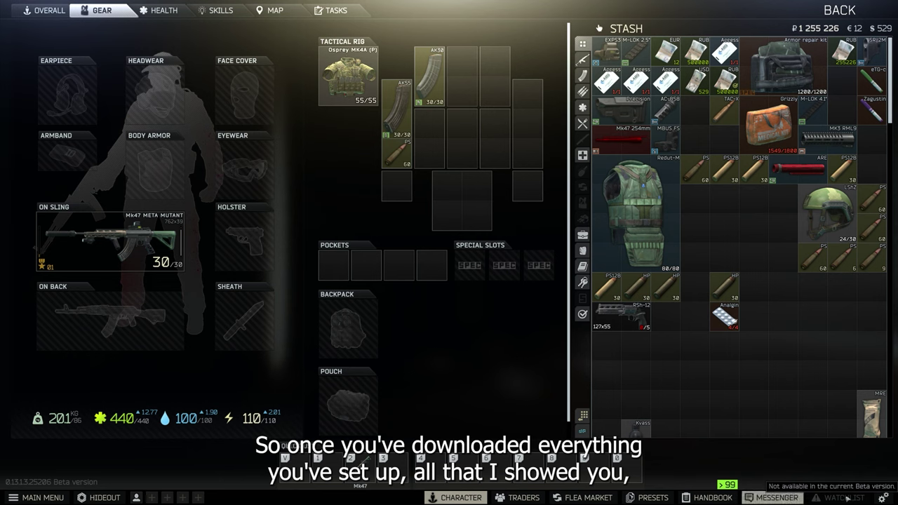
{"action": "left_click", "coordinate": [883, 497]}
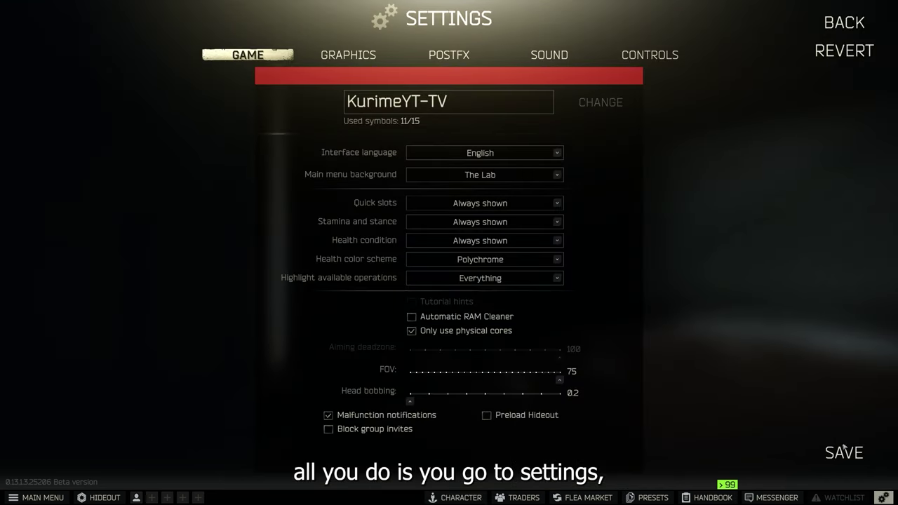
{"action": "left_click", "coordinate": [551, 55]}
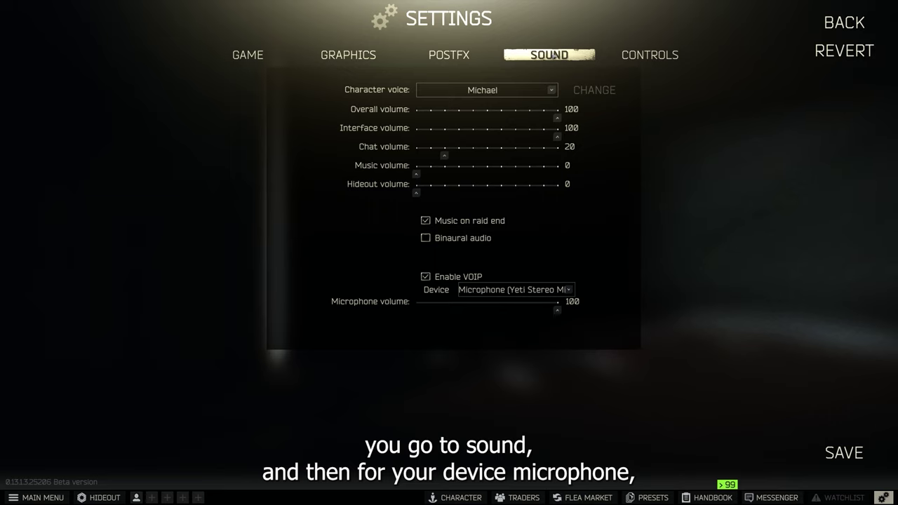
{"action": "left_click", "coordinate": [494, 290]}
{"action": "scroll", "coordinate": [519, 322], "scroll_direction": "down", "scroll_amount": 2}
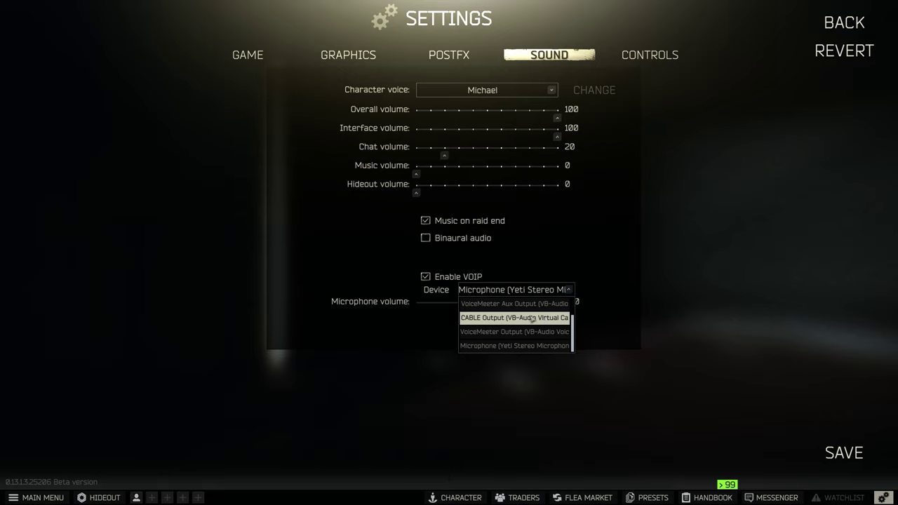
{"action": "left_click", "coordinate": [482, 319]}
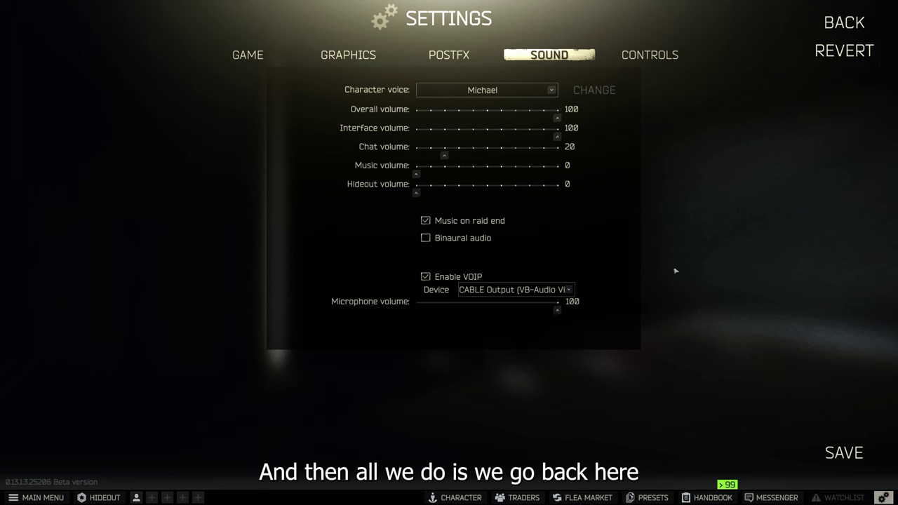
Set the voice changer's audio output to CABLE Input (VB-Audio Virtual Cable)
{"action": "left_click", "coordinate": [642, 497]}
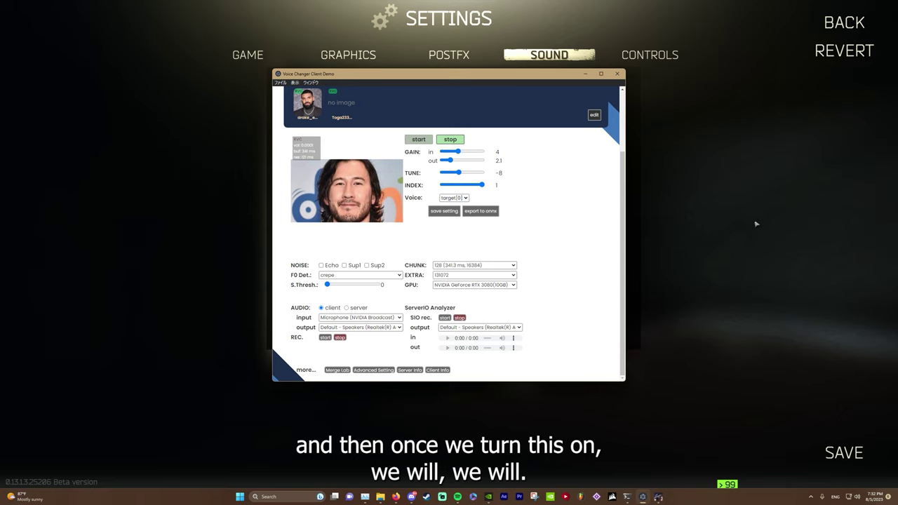
{"action": "left_click", "coordinate": [389, 327]}
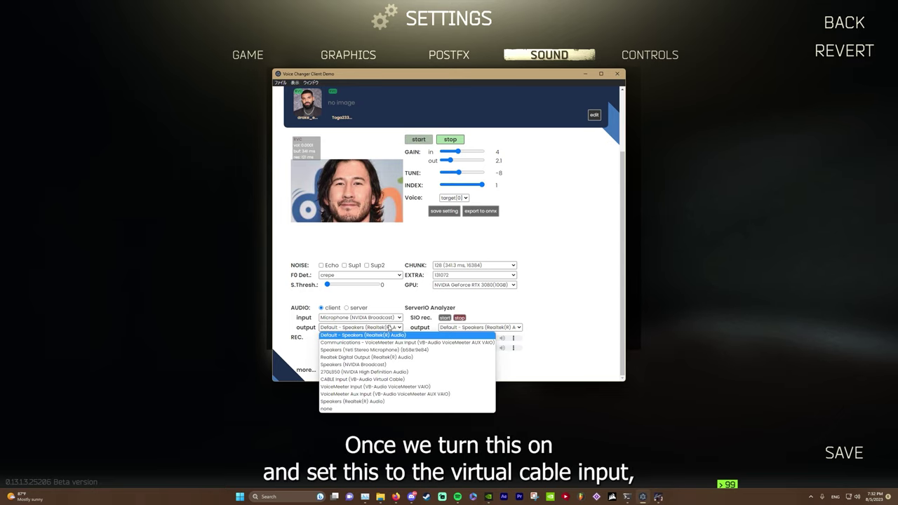
{"action": "left_click", "coordinate": [351, 382]}
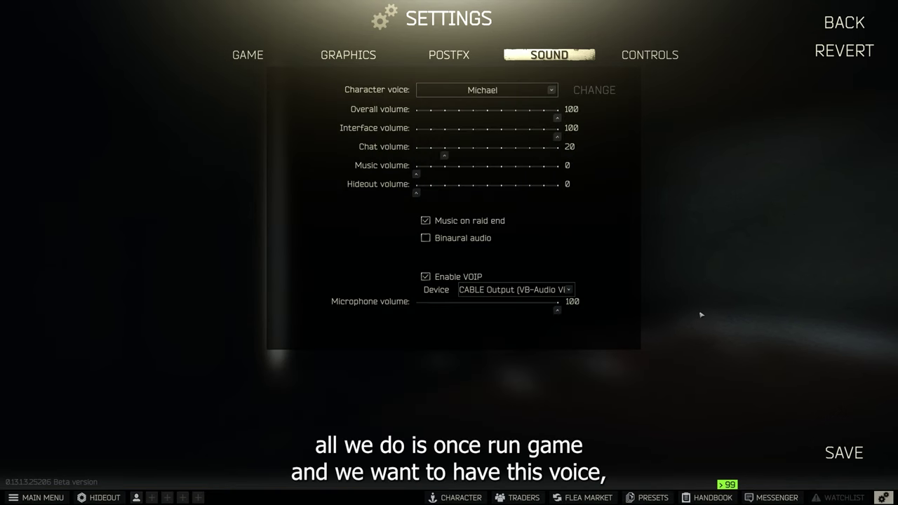
Start voice conversion and return to the game's sound settings
{"action": "left_click", "coordinate": [644, 497]}
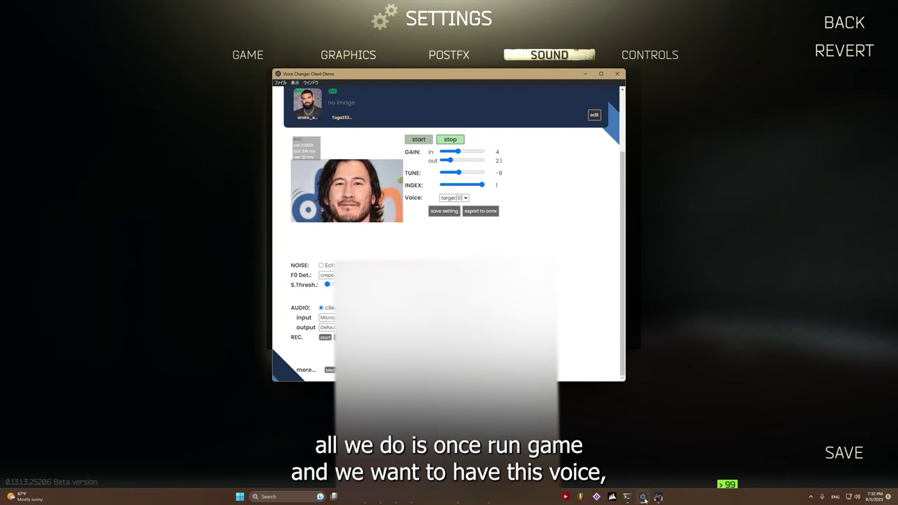
{"action": "left_click", "coordinate": [423, 141]}
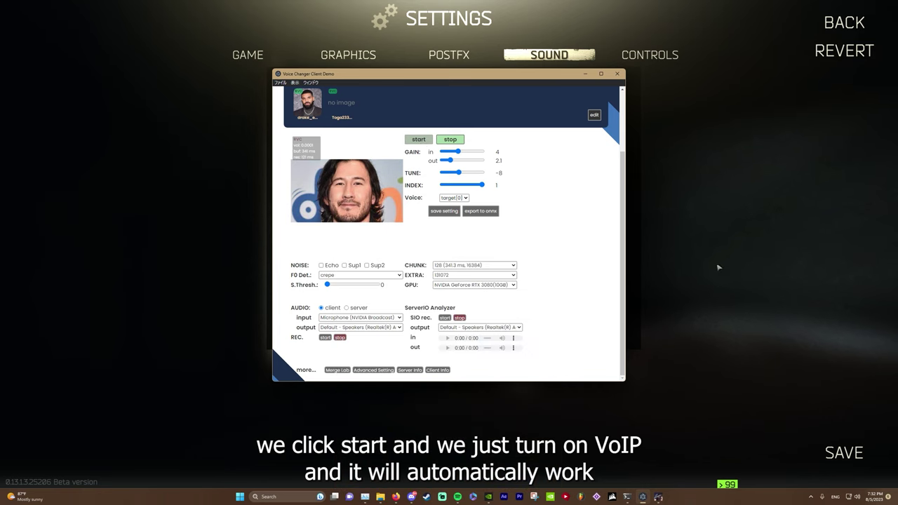
{"action": "left_click", "coordinate": [736, 276]}
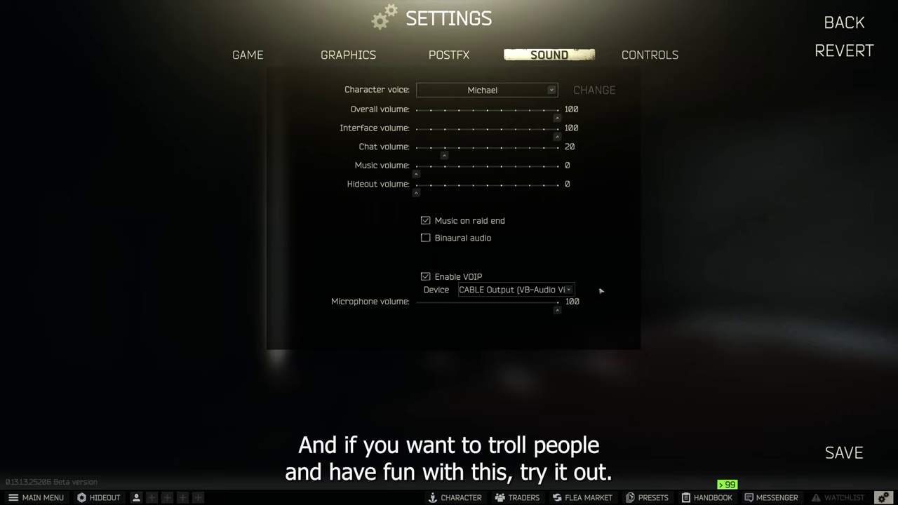
Bring up the voice changer window and scroll through it to review it
{"action": "key", "text": "alt+Tab"}
{"action": "scroll", "coordinate": [598, 268], "scroll_direction": "up", "scroll_amount": 5}
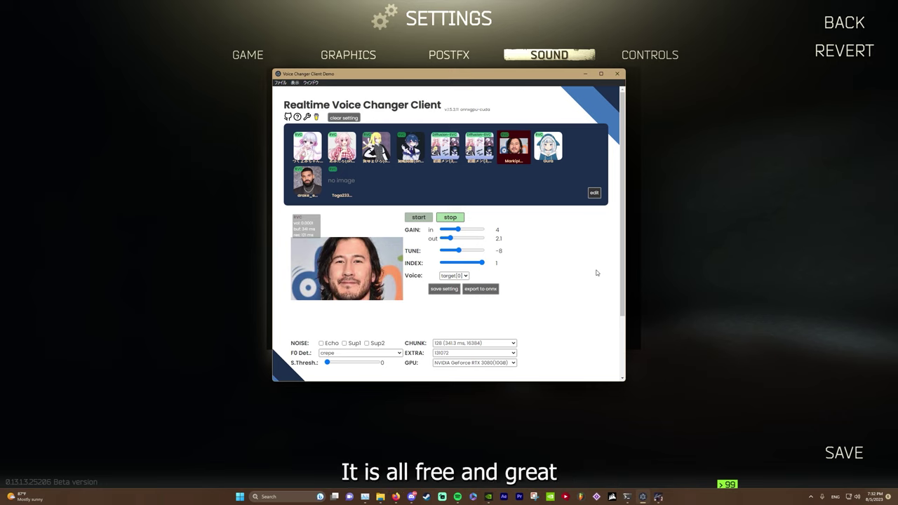
{"action": "scroll", "coordinate": [570, 328], "scroll_direction": "down", "scroll_amount": 2}
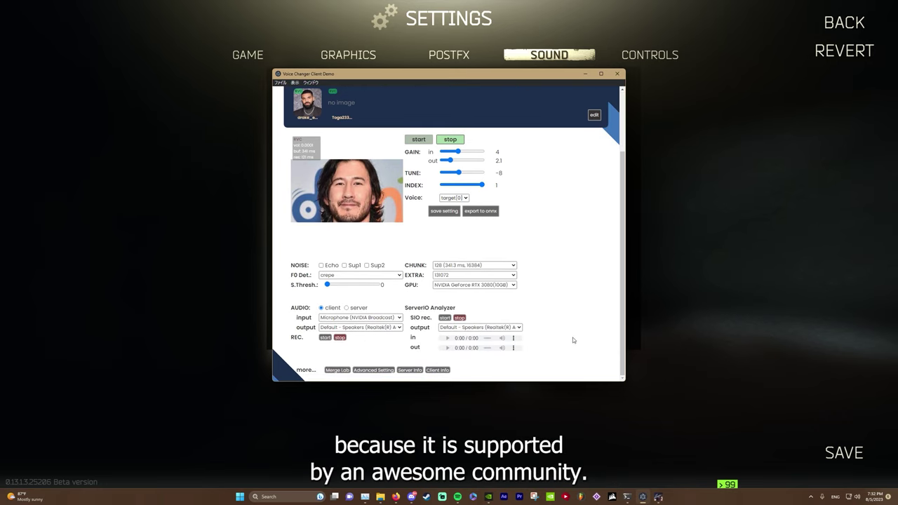
{"action": "scroll", "coordinate": [571, 345], "scroll_direction": "up", "scroll_amount": 2}
{"action": "scroll", "coordinate": [572, 345], "scroll_direction": "up", "scroll_amount": 1}
{"action": "scroll", "coordinate": [572, 345], "scroll_direction": "down", "scroll_amount": 3}
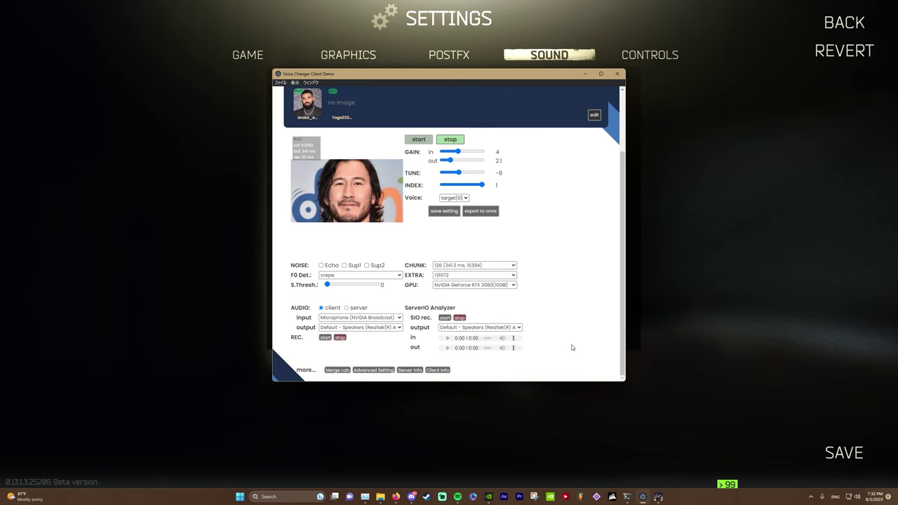
Return to Tarkov's sound settings, exit them and confirm saving the changes
{"action": "left_click", "coordinate": [695, 327]}
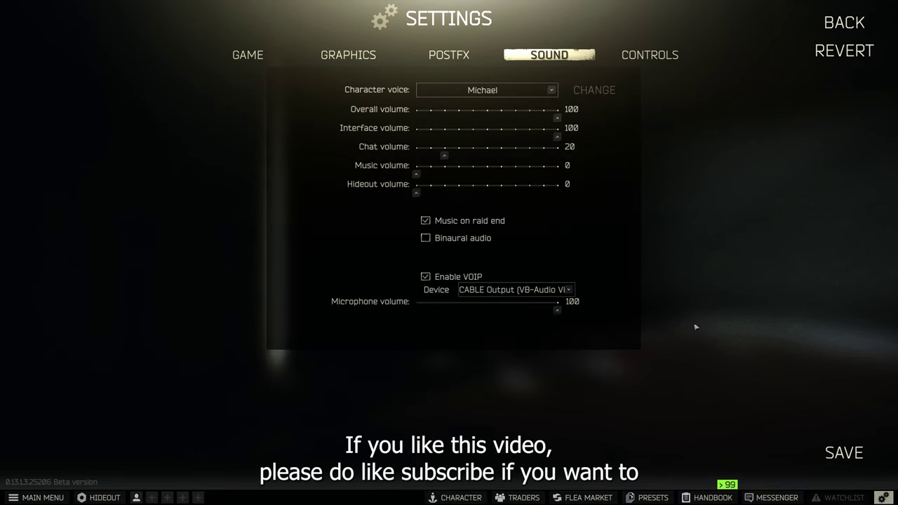
{"action": "key", "text": "Escape"}
{"action": "left_click", "coordinate": [404, 271]}
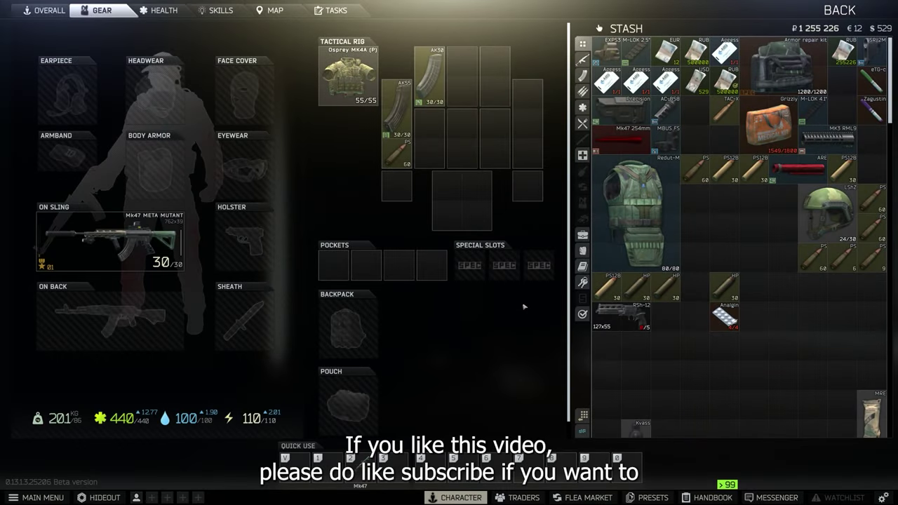